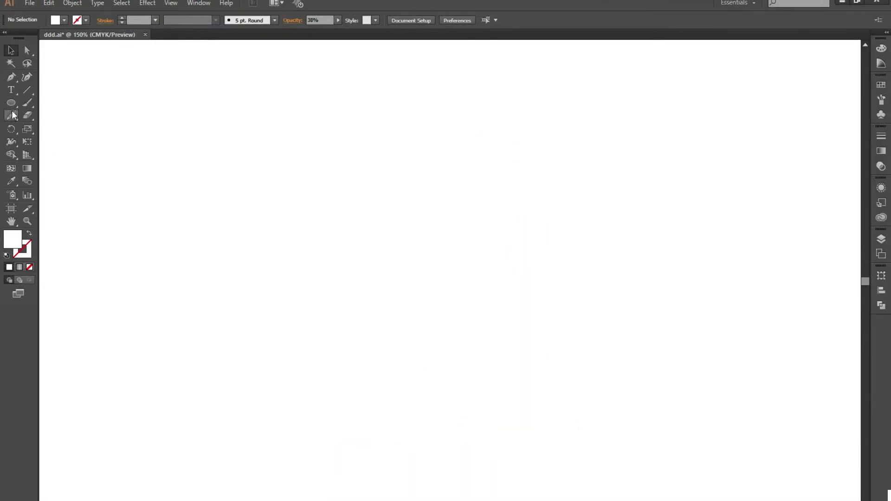
Draw a large circle near the page centre with a black outline stroke
{"action": "left_click", "coordinate": [11, 103]}
{"action": "left_click_drag", "start_coordinate": [342, 177], "coordinate": [589, 424]}
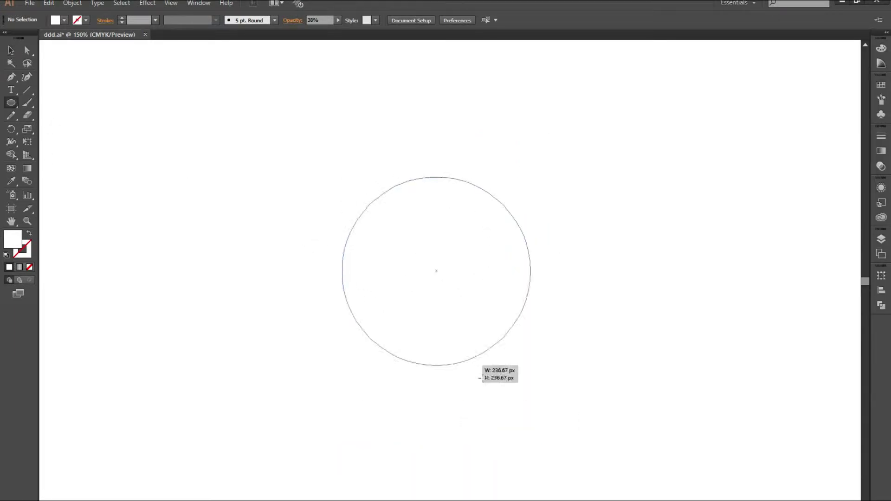
{"action": "left_click", "coordinate": [11, 50]}
{"action": "double_click", "coordinate": [13, 239]}
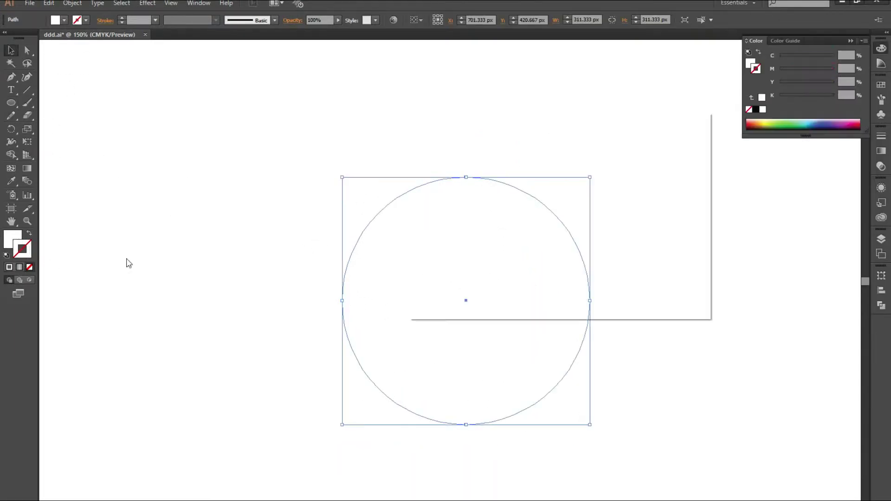
{"action": "left_click", "coordinate": [472, 282]}
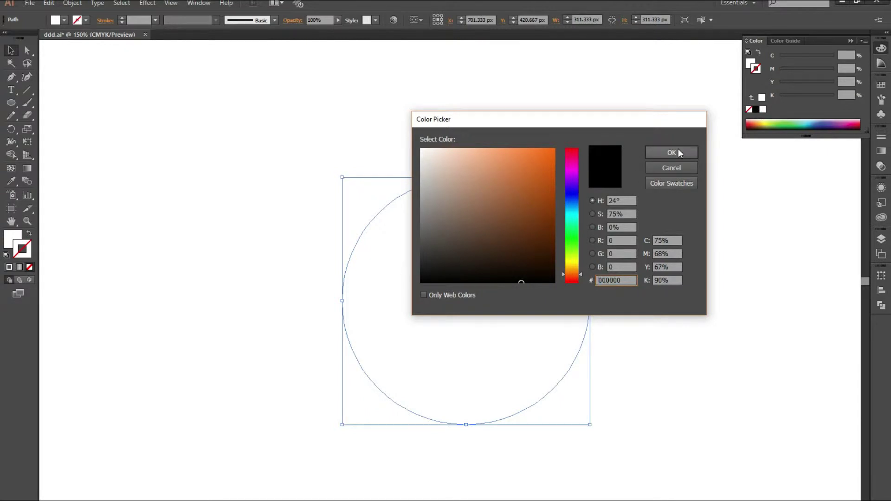
{"action": "left_click", "coordinate": [671, 152]}
Move the circle up and to the left, then deselect it
{"action": "left_click", "coordinate": [547, 188]}
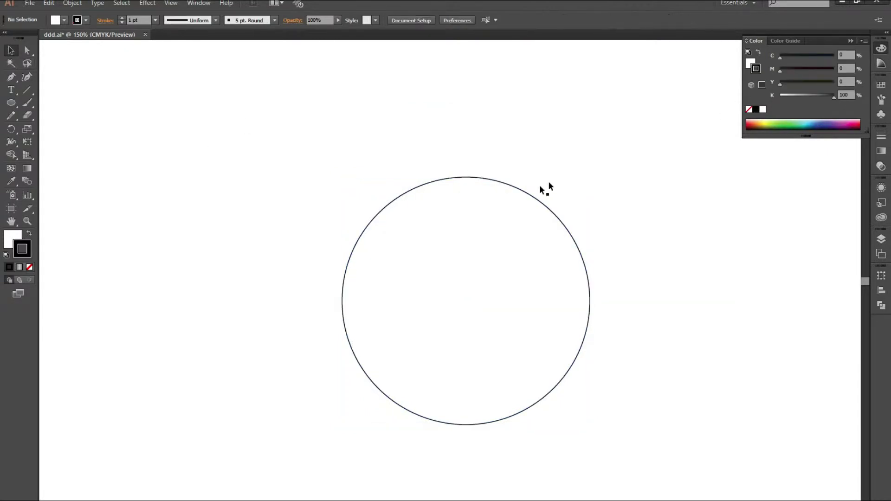
{"action": "left_click_drag", "start_coordinate": [533, 194], "coordinate": [447, 156]}
{"action": "left_click", "coordinate": [668, 220]}
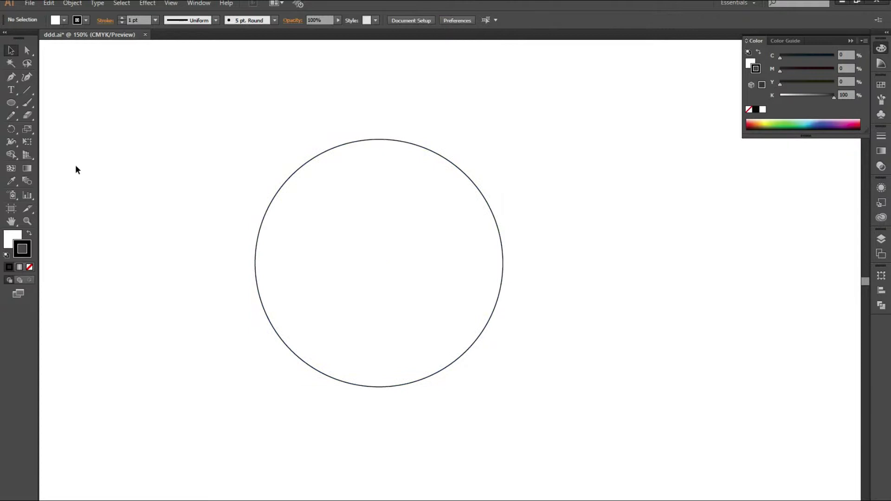
Draw a long thin diagonal rectangle across the circle and duplicate it into three stripes
{"action": "left_click_drag", "start_coordinate": [12, 105], "coordinate": [54, 99]}
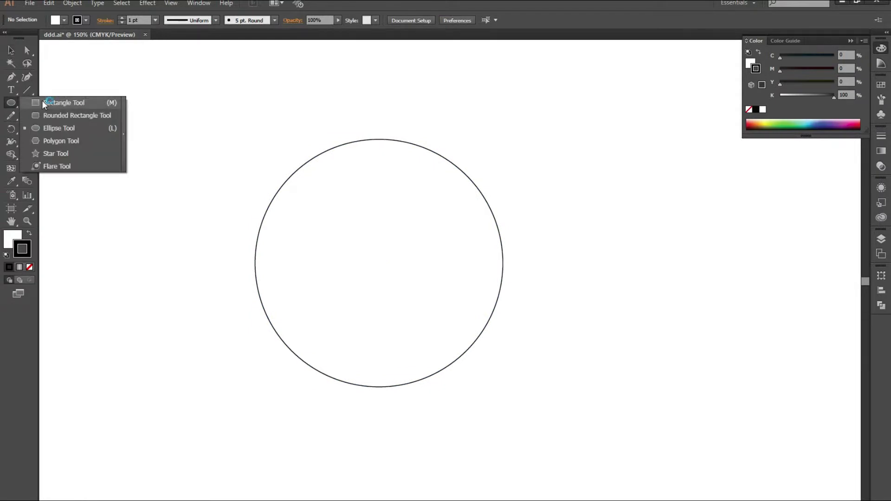
{"action": "mouse_move", "coordinate": [207, 251]}
{"action": "left_mouse_down"}
{"action": "mouse_move", "coordinate": [660, 244]}
{"action": "mouse_move", "coordinate": [588, 192]}
{"action": "mouse_move", "coordinate": [509, 180]}
{"action": "mouse_move", "coordinate": [537, 220]}
{"action": "left_mouse_up"}
{"action": "key", "text": "v"}
{"action": "key", "text": "ctrl+shift+a"}
{"action": "mouse_move", "coordinate": [593, 279]}
{"action": "left_mouse_down"}
{"action": "mouse_move", "coordinate": [523, 154]}
{"action": "mouse_move", "coordinate": [538, 176]}
{"action": "left_mouse_up"}
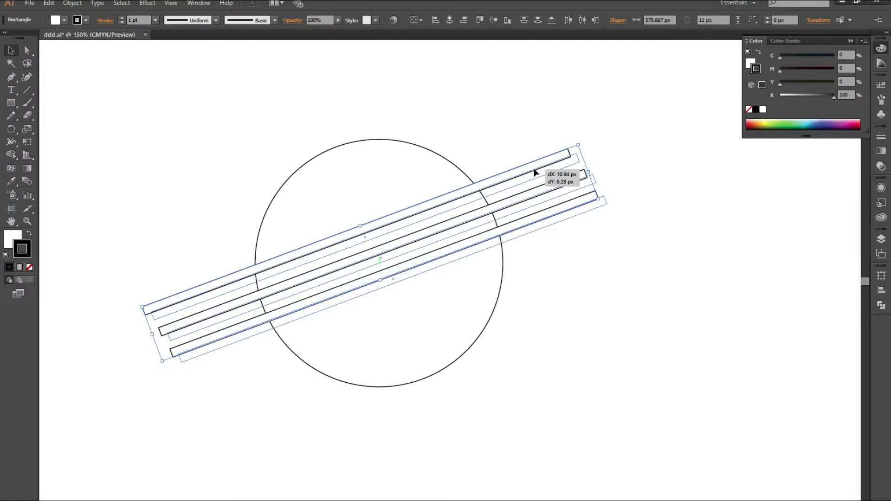
Subtract the three stripes from the circle with Pathfinder Minus Front
{"action": "left_click", "coordinate": [572, 280]}
{"action": "left_click_drag", "start_coordinate": [674, 129], "coordinate": [126, 392]}
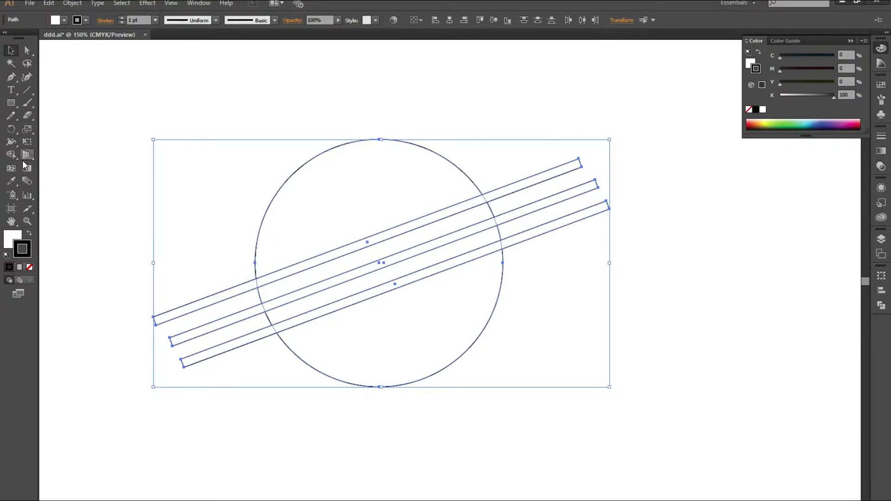
{"action": "left_click", "coordinate": [881, 306]}
{"action": "left_click", "coordinate": [775, 293]}
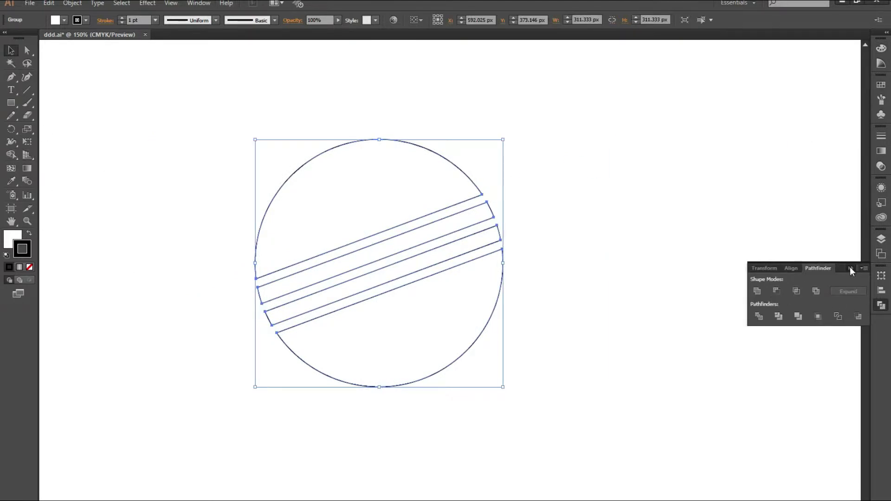
{"action": "left_click", "coordinate": [850, 267]}
{"action": "key", "text": "ctrl+shift+a"}
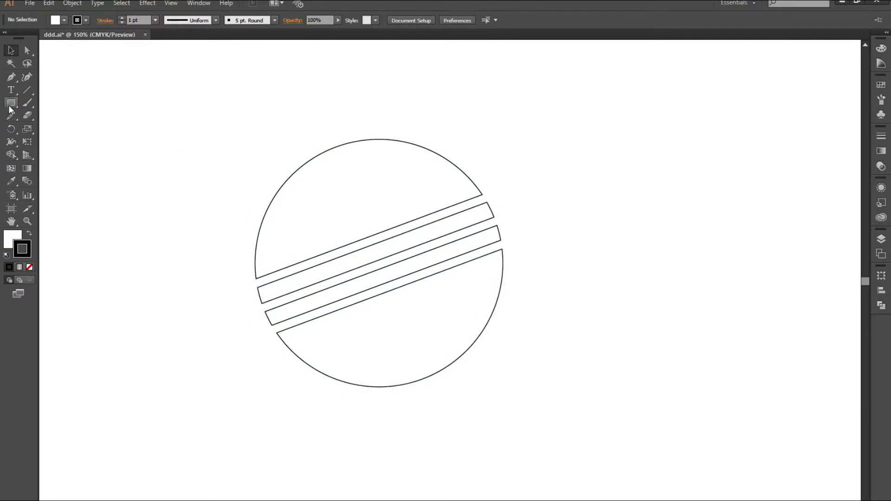
Draw a second circle, scale it inside the ring, and centre it horizontally and vertically
{"action": "left_click", "coordinate": [355, 191]}
{"action": "left_click", "coordinate": [90, 145]}
{"action": "mouse_move", "coordinate": [11, 103]}
{"action": "left_mouse_down"}
{"action": "mouse_move", "coordinate": [54, 106]}
{"action": "mouse_move", "coordinate": [59, 128]}
{"action": "left_mouse_up"}
{"action": "left_click_drag", "start_coordinate": [400, 281], "coordinate": [277, 158]}
{"action": "left_click", "coordinate": [13, 47]}
{"action": "left_click_drag", "start_coordinate": [511, 183], "coordinate": [237, 408]}
{"action": "left_click", "coordinate": [449, 20]}
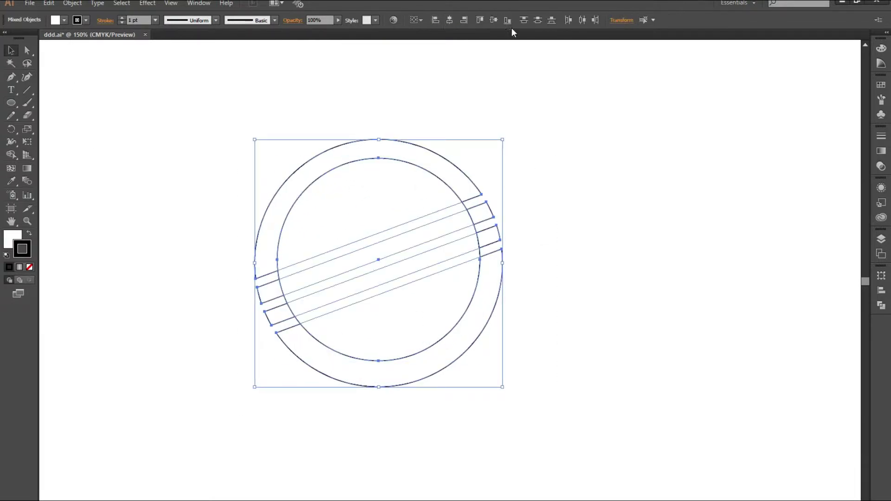
{"action": "left_click", "coordinate": [493, 20]}
Select the whole striped ring together with the inner circle
{"action": "left_click", "coordinate": [642, 332]}
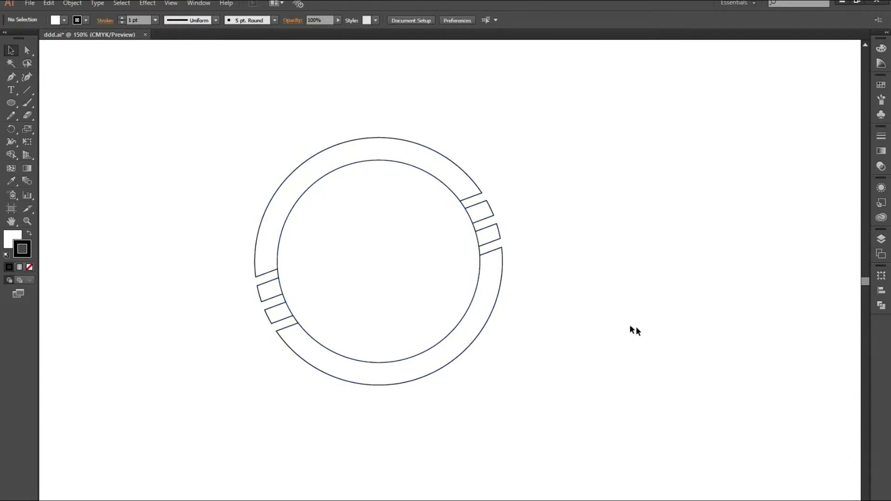
{"action": "left_click_drag", "start_coordinate": [572, 130], "coordinate": [160, 394]}
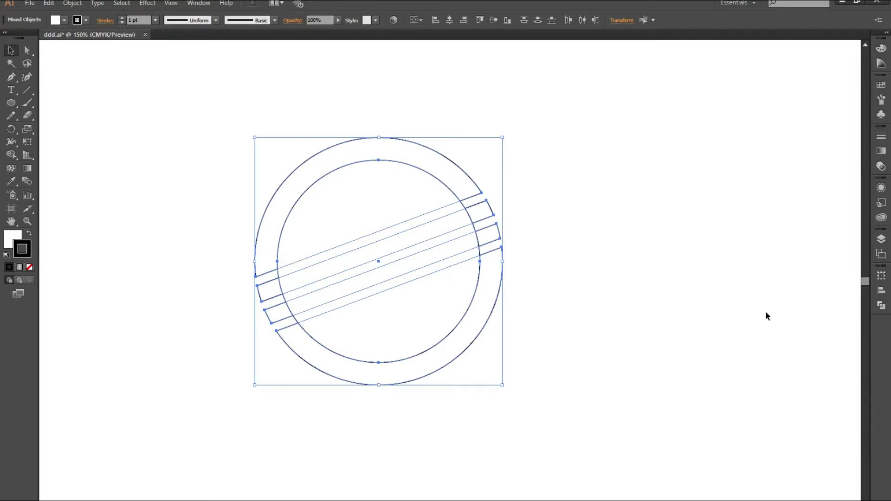
{"action": "left_click", "coordinate": [882, 305]}
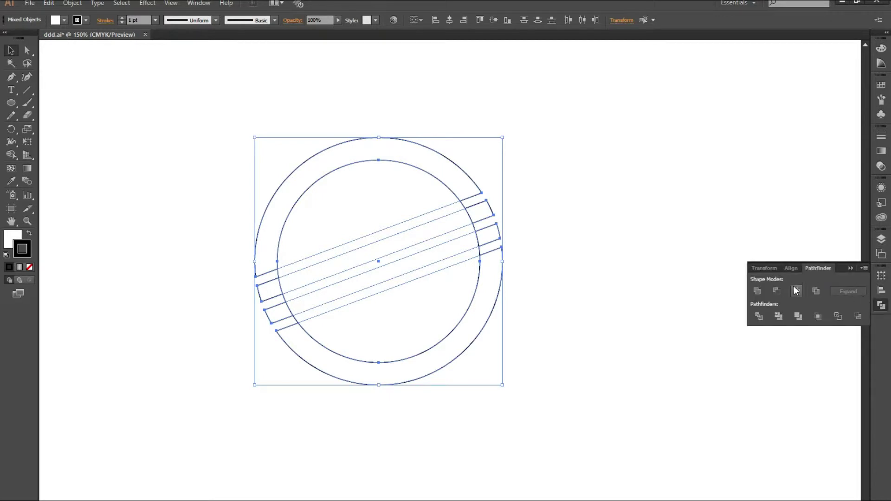
{"action": "left_click_drag", "start_coordinate": [580, 133], "coordinate": [116, 412]}
Merge the overlapping ring regions with Shape Builder and set the fill to #d3d3d3
{"action": "left_click", "coordinate": [11, 155]}
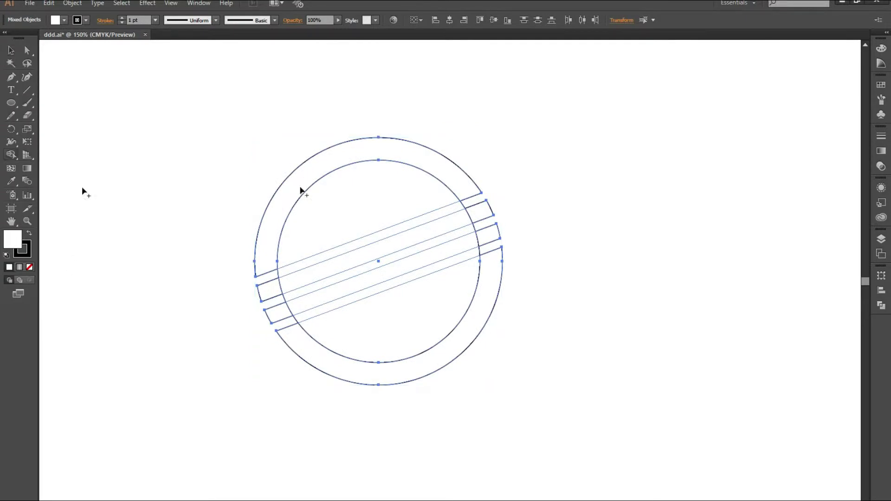
{"action": "left_click_drag", "start_coordinate": [398, 145], "coordinate": [469, 218]}
{"action": "double_click", "coordinate": [12, 240]}
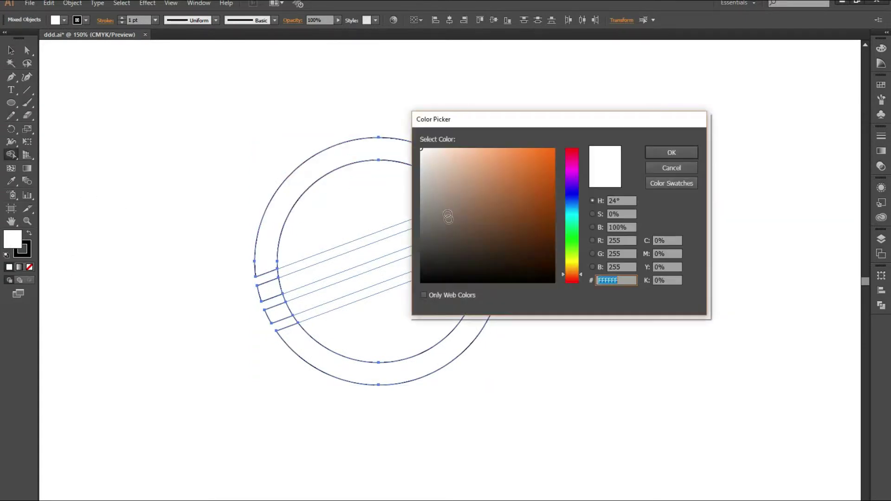
{"action": "type", "text": "d3d3d3"}
{"action": "left_click", "coordinate": [671, 152]}
Fill the top and bottom ring arcs and three stripe pieces light grey
{"action": "left_click", "coordinate": [369, 154]}
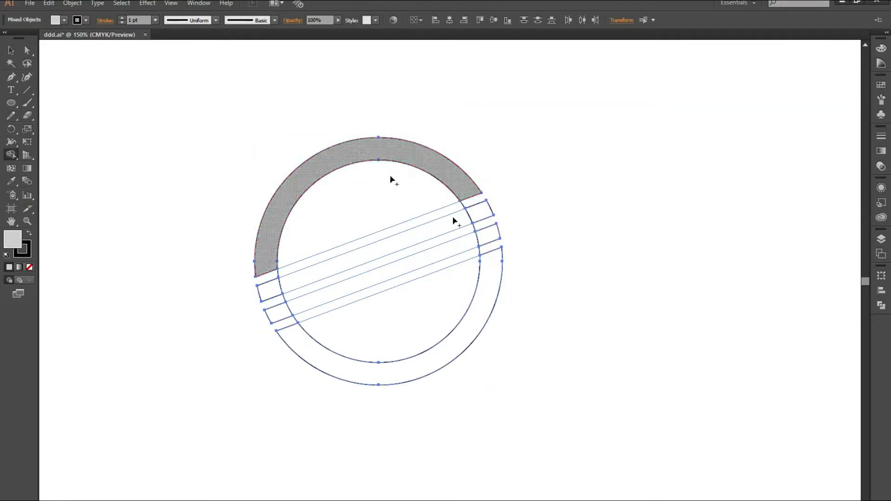
{"action": "left_click", "coordinate": [487, 235]}
{"action": "left_click", "coordinate": [477, 294]}
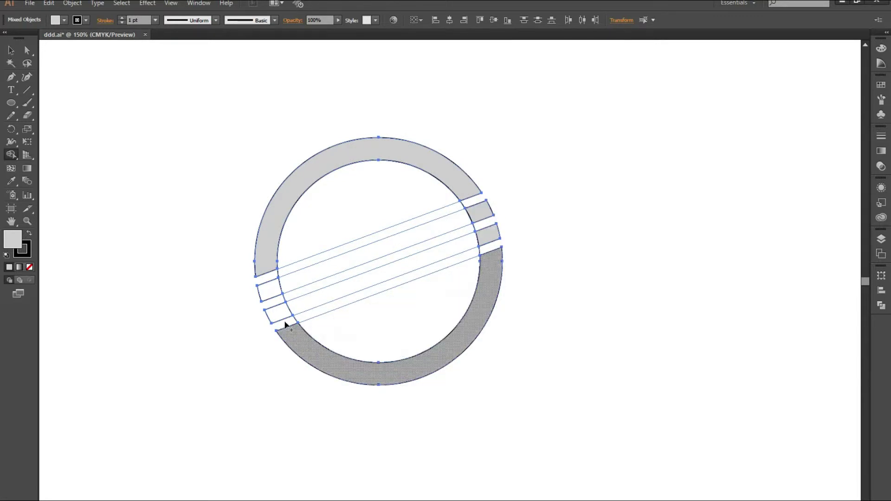
{"action": "left_click", "coordinate": [279, 313]}
{"action": "left_click", "coordinate": [269, 290]}
{"action": "key", "text": "v"}
{"action": "left_click", "coordinate": [402, 210]}
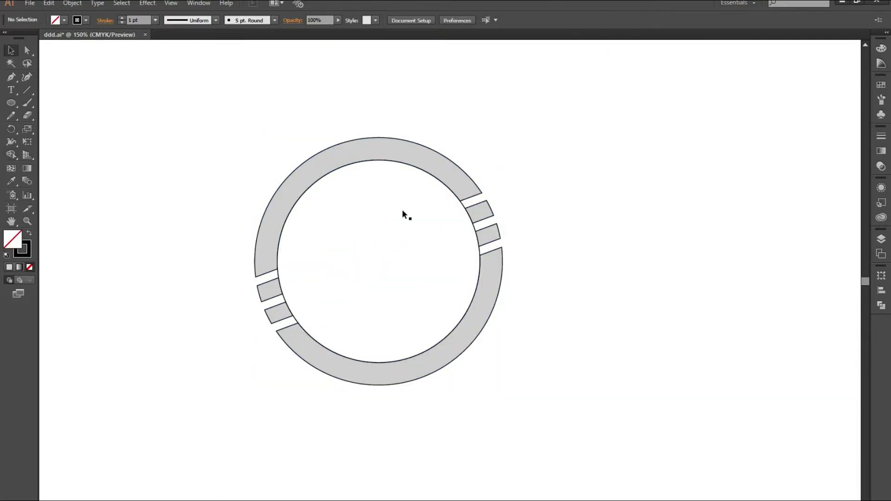
{"action": "left_click_drag", "start_coordinate": [462, 201], "coordinate": [711, 221]}
Shrink the inner circle to about 221 px and select all ring objects
{"action": "key", "text": "ctrl+z"}
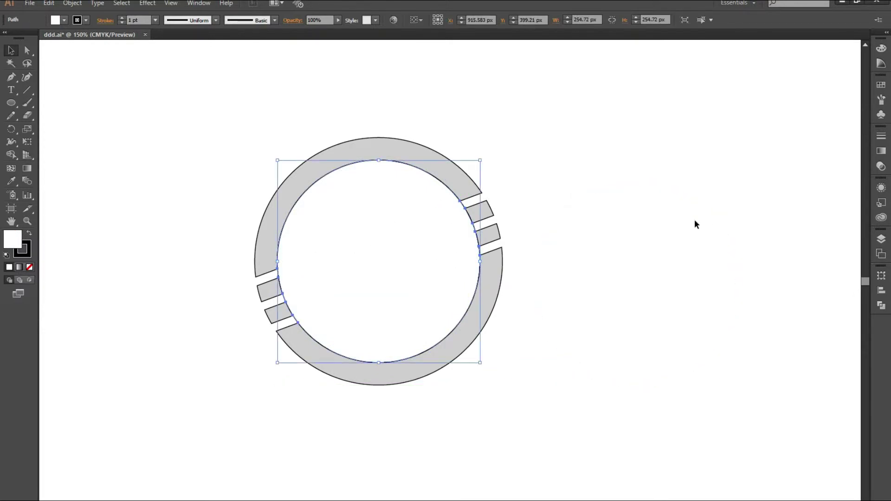
{"action": "left_click_drag", "start_coordinate": [481, 160], "coordinate": [462, 178]}
{"action": "left_click", "coordinate": [563, 179]}
{"action": "left_click_drag", "start_coordinate": [598, 135], "coordinate": [180, 389]}
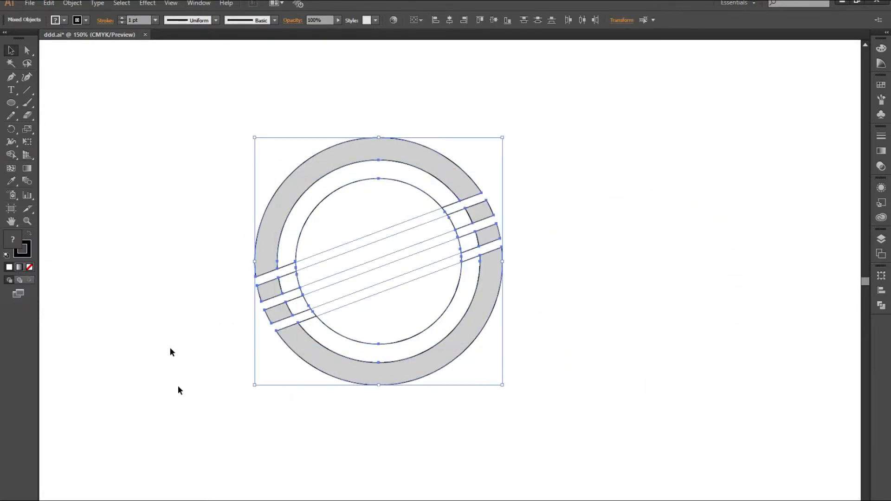
{"action": "double_click", "coordinate": [20, 238]}
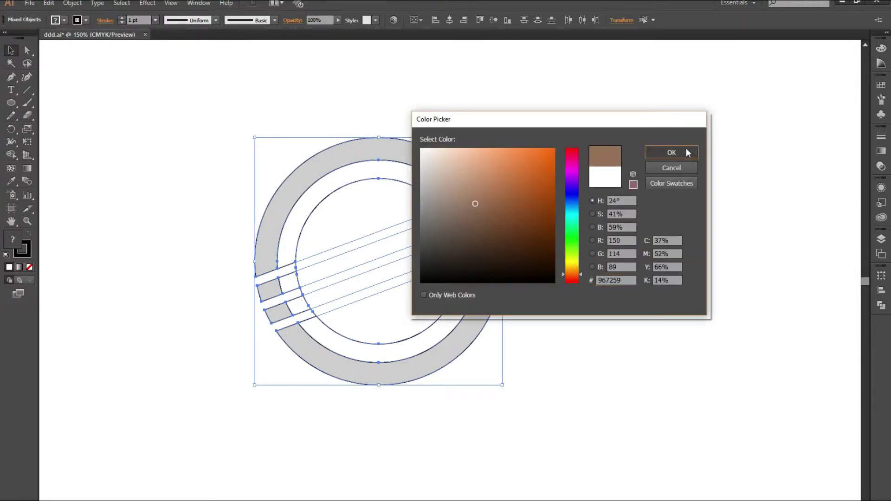
{"action": "left_click", "coordinate": [670, 153]}
{"action": "key", "text": "ctrl+z"}
Reselect the ring objects and set a light peach fill for Shape Builder
{"action": "left_click_drag", "start_coordinate": [525, 167], "coordinate": [121, 418]}
{"action": "key", "text": "shift+m"}
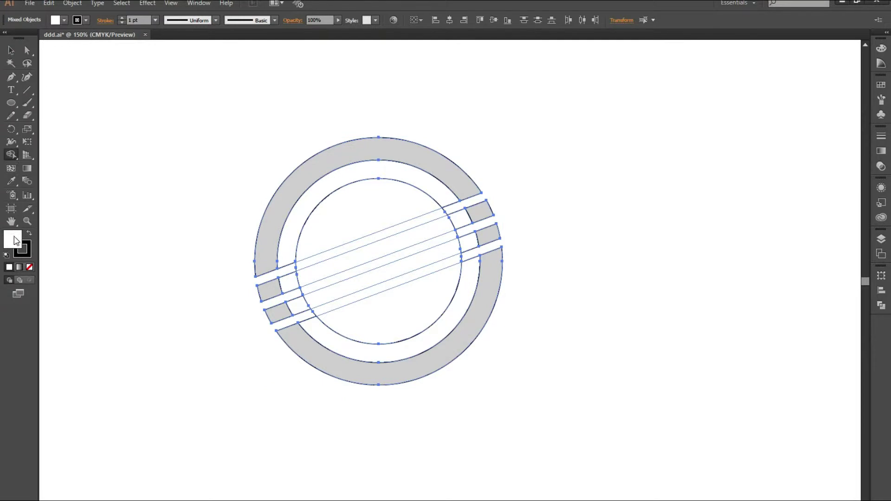
{"action": "double_click", "coordinate": [16, 240]}
{"action": "left_click", "coordinate": [454, 147]}
{"action": "left_click", "coordinate": [670, 153]}
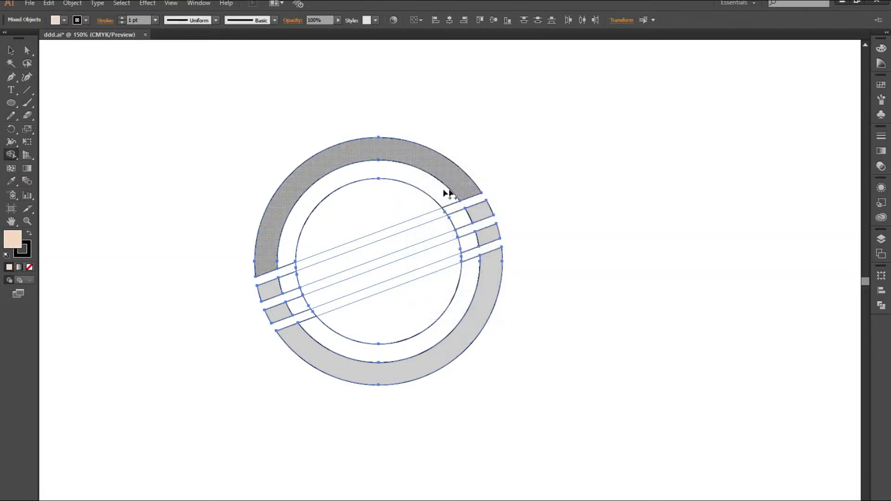
Fill the middle band arcs and four small stripe pieces with peach
{"action": "left_click", "coordinate": [447, 202]}
{"action": "left_click", "coordinate": [464, 226]}
{"action": "left_click", "coordinate": [470, 242]}
{"action": "left_click", "coordinate": [459, 290]}
{"action": "left_click", "coordinate": [296, 307]}
{"action": "left_click", "coordinate": [295, 285]}
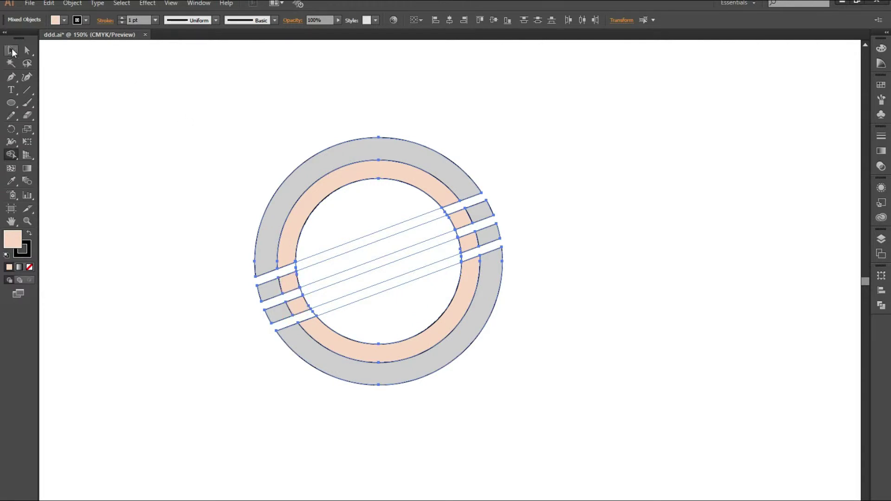
{"action": "key", "text": "v"}
{"action": "left_click", "coordinate": [610, 222]}
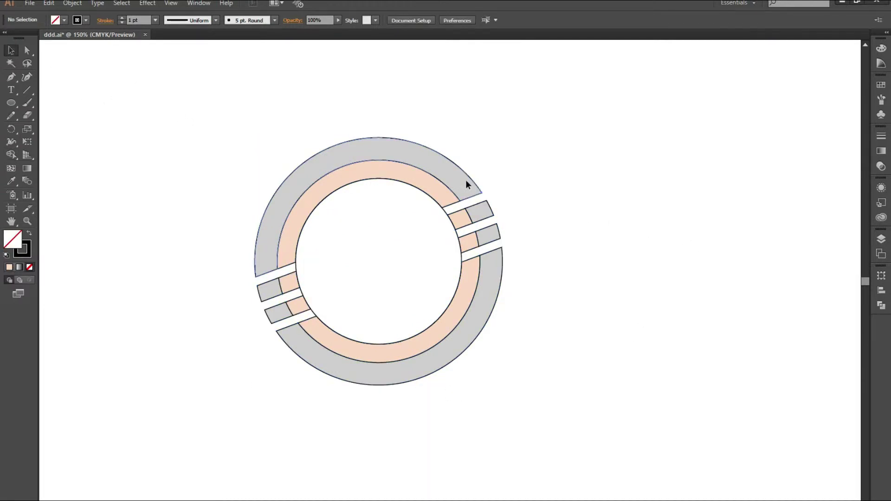
{"action": "left_click", "coordinate": [469, 183]}
Apply a white-to-black gradient to the ring
{"action": "left_click", "coordinate": [881, 152]}
{"action": "left_click", "coordinate": [747, 147]}
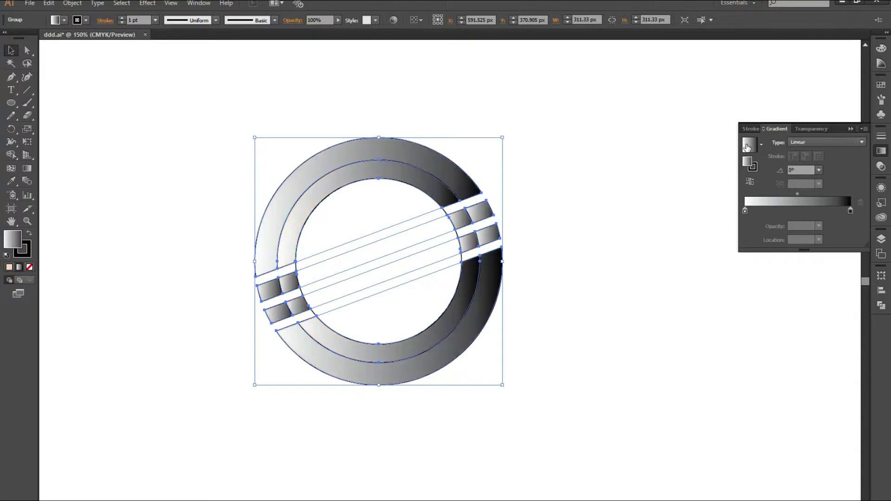
{"action": "left_click", "coordinate": [852, 129]}
{"action": "left_click", "coordinate": [554, 171]}
{"action": "left_click", "coordinate": [439, 162]}
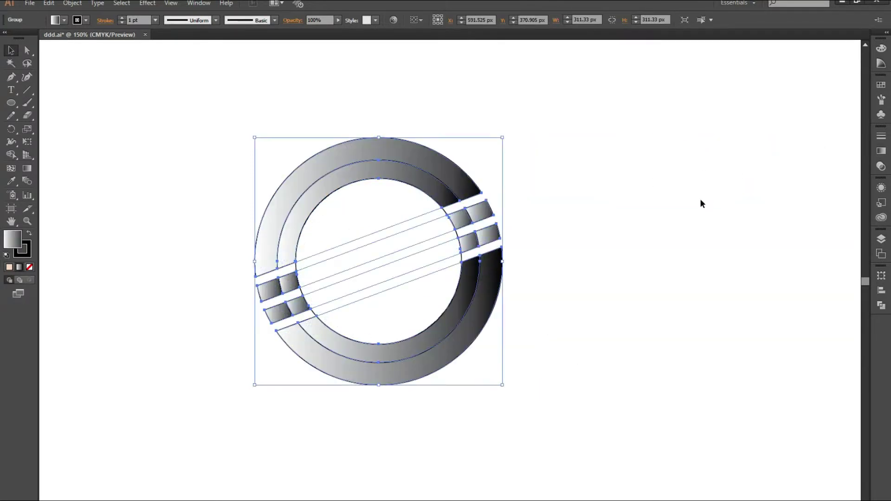
Try moving the ring right and then down, undoing both moves
{"action": "left_click", "coordinate": [700, 198]}
{"action": "left_click_drag", "start_coordinate": [465, 193], "coordinate": [615, 189]}
{"action": "key", "text": "ctrl+z"}
{"action": "left_click_drag", "start_coordinate": [452, 193], "coordinate": [450, 219]}
{"action": "key", "text": "ctrl+z"}
{"action": "left_click", "coordinate": [460, 185]}
Move the white inner circle aside to inspect the ring, then undo it
{"action": "right_click", "coordinate": [462, 189]}
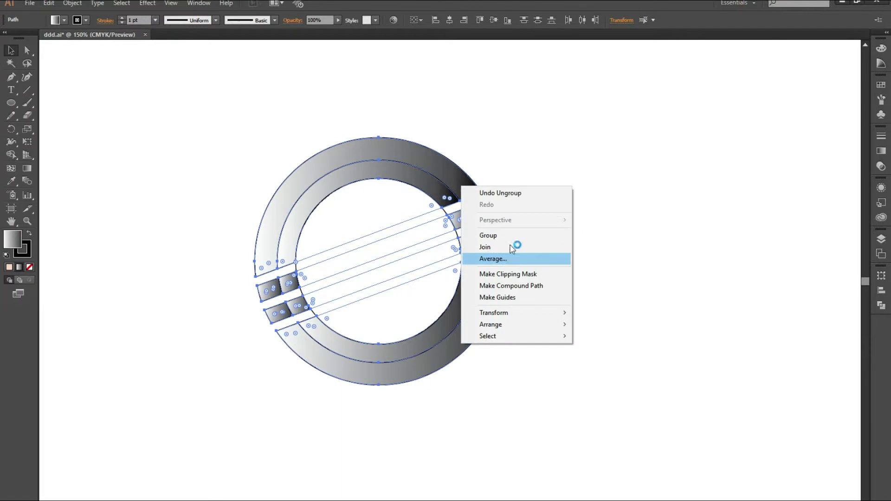
{"action": "left_click", "coordinate": [634, 167]}
{"action": "left_click", "coordinate": [461, 217]}
{"action": "left_click", "coordinate": [516, 244]}
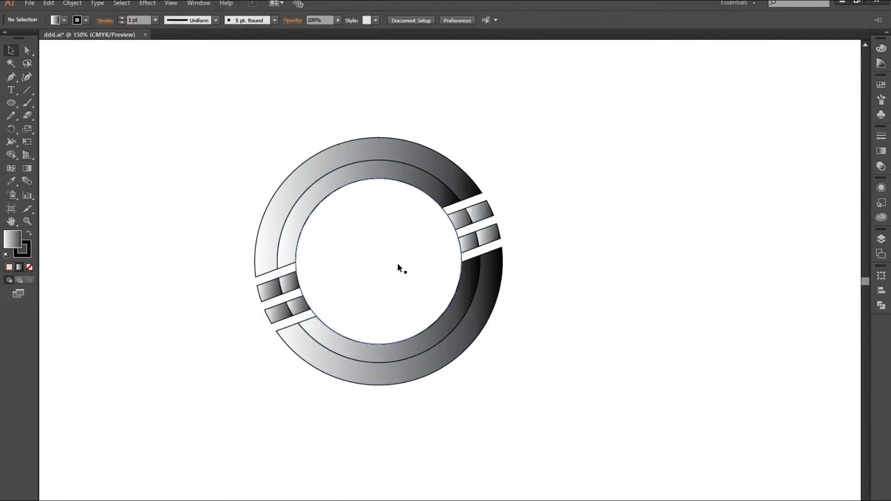
{"action": "left_click", "coordinate": [397, 263]}
{"action": "left_click_drag", "start_coordinate": [408, 239], "coordinate": [700, 237]}
{"action": "key", "text": "ctrl+z"}
{"action": "left_click", "coordinate": [642, 240]}
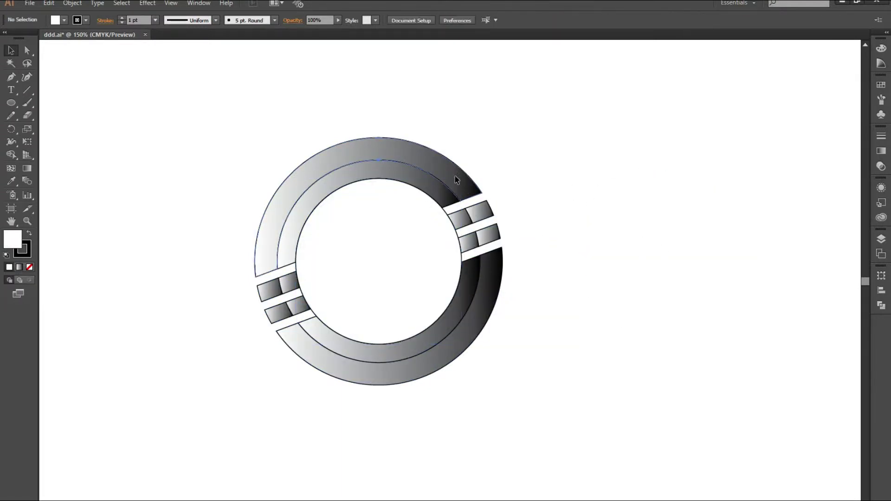
Select the outer ring arcs and stripe blocks and group them together
{"action": "left_click", "coordinate": [473, 197]}
{"action": "left_click", "coordinate": [485, 213], "text": "shift"}
{"action": "left_click", "coordinate": [488, 236], "text": "shift"}
{"action": "left_click", "coordinate": [340, 357], "text": "shift"}
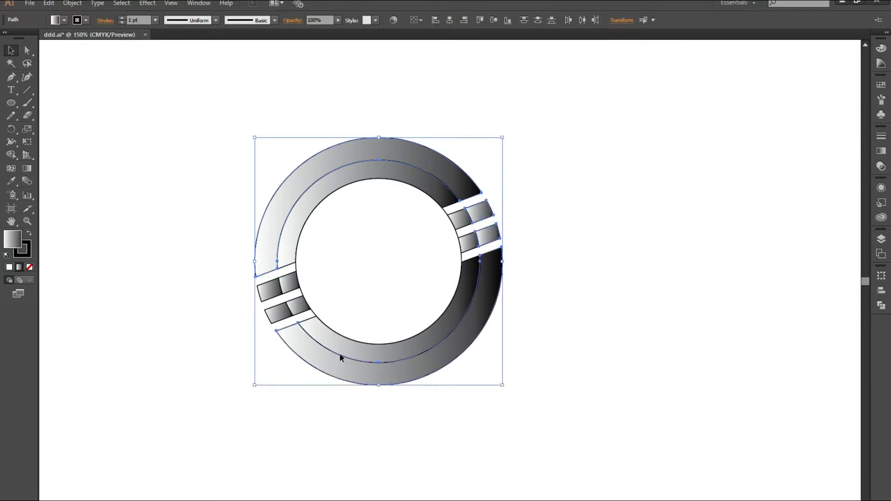
{"action": "right_click", "coordinate": [268, 294]}
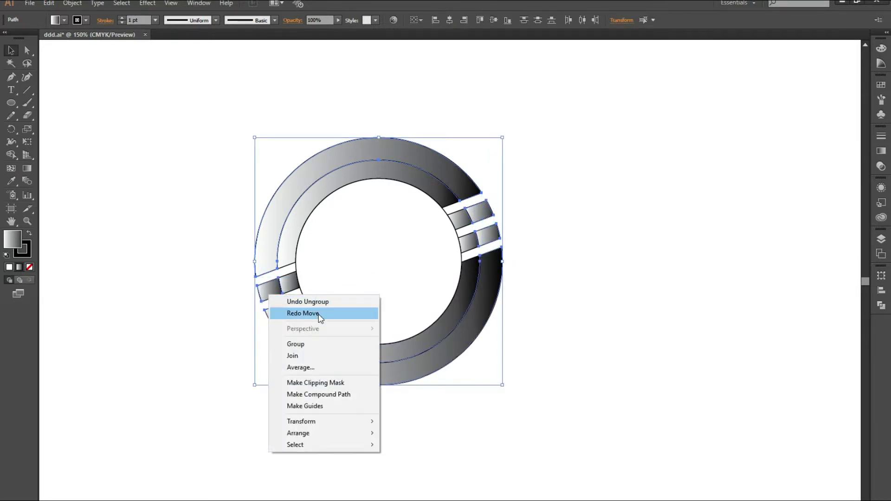
{"action": "left_click", "coordinate": [324, 343]}
Drag one diagonal gradient across the grouped ring, angled about -131°
{"action": "left_click", "coordinate": [881, 151]}
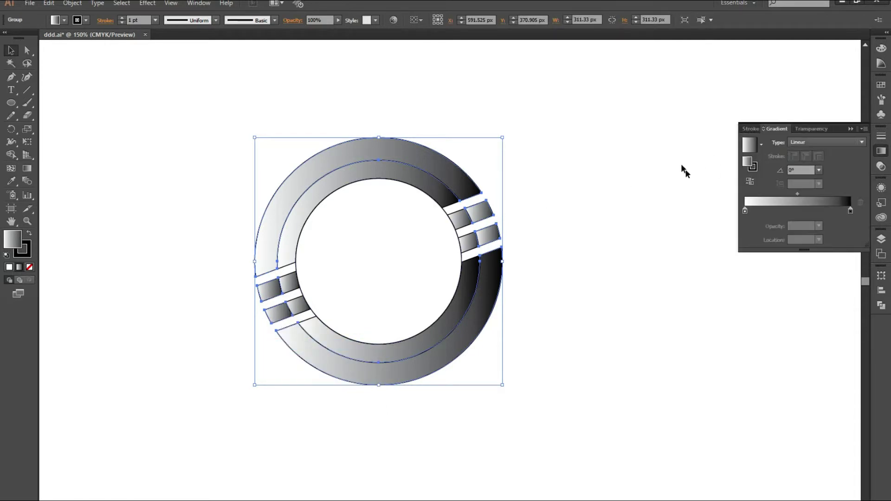
{"action": "left_click", "coordinate": [27, 168]}
{"action": "left_click_drag", "start_coordinate": [442, 124], "coordinate": [353, 442]}
{"action": "left_click_drag", "start_coordinate": [450, 82], "coordinate": [190, 475]}
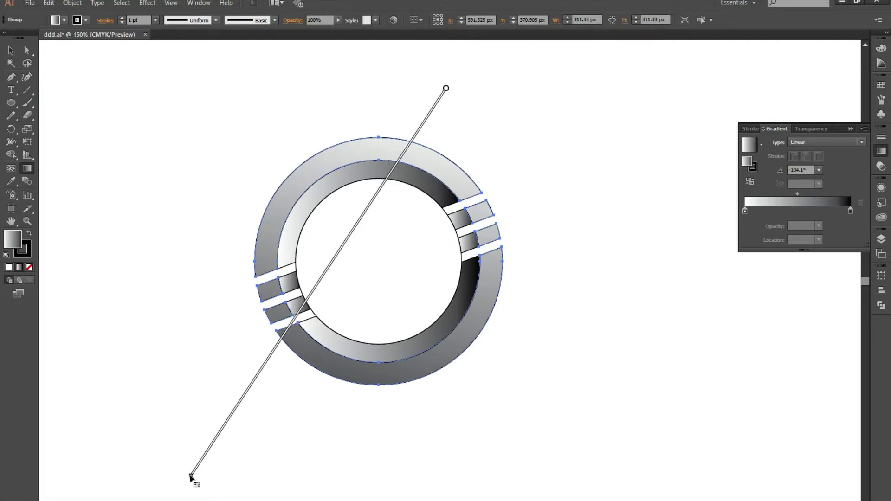
{"action": "left_click_drag", "start_coordinate": [436, 135], "coordinate": [132, 479]}
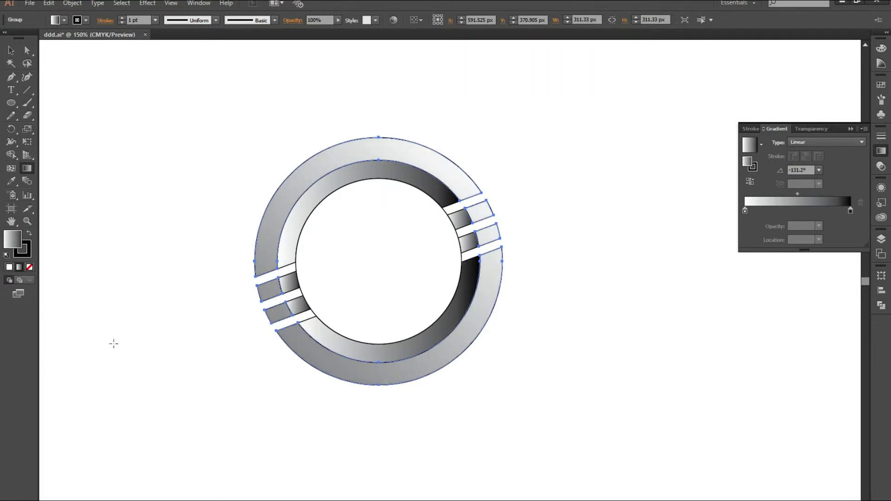
{"action": "left_click", "coordinate": [186, 116]}
{"action": "left_click", "coordinate": [851, 129]}
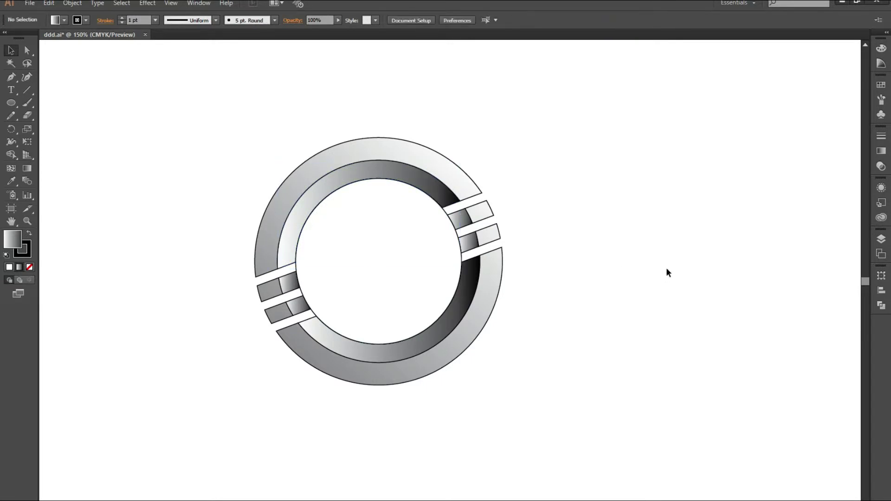
Draw a trial Pen line across the ring, discard it, and pick the Polygon tool
{"action": "left_click", "coordinate": [11, 102]}
{"action": "left_click", "coordinate": [10, 81]}
{"action": "left_click", "coordinate": [354, 201]}
{"action": "left_click", "coordinate": [521, 85]}
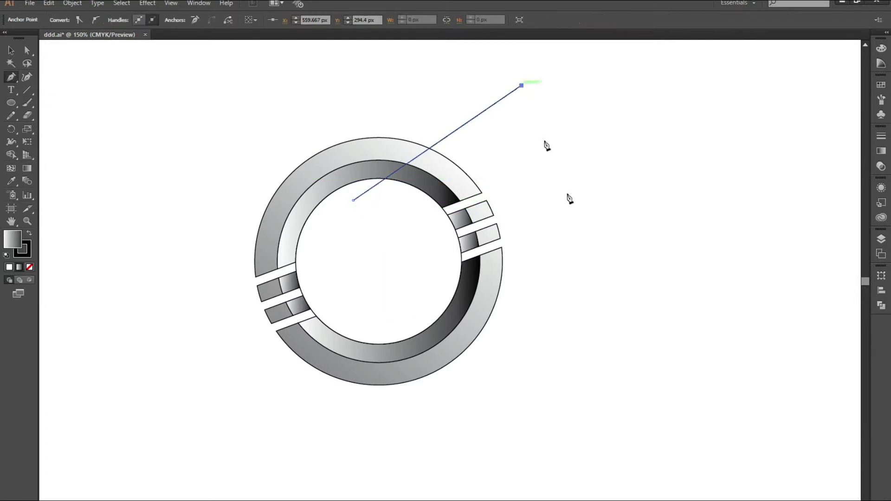
{"action": "key", "text": "ctrl+z"}
{"action": "key", "text": "ctrl+z"}
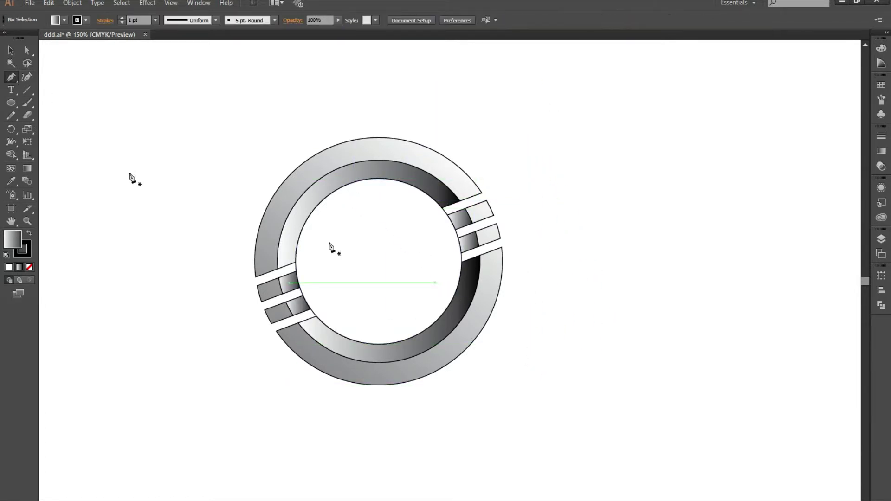
{"action": "left_click", "coordinate": [11, 102]}
{"action": "left_click", "coordinate": [57, 141]}
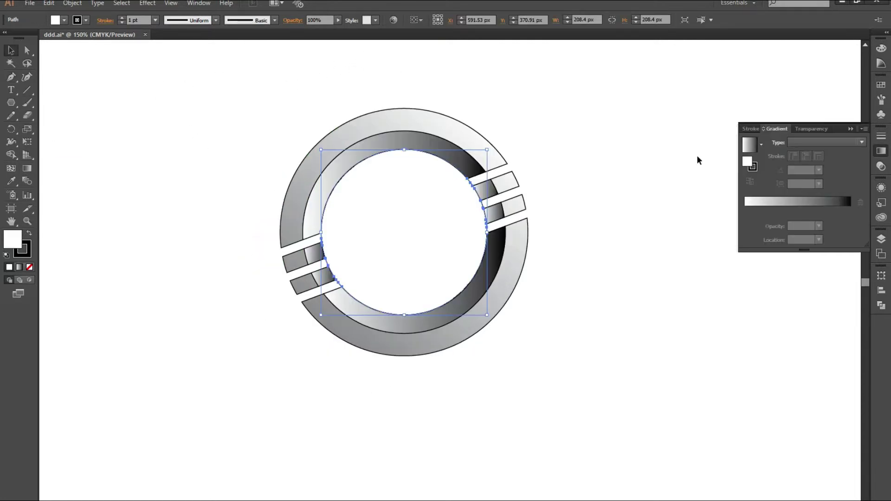
Apply the White-Black gradient, recolouring stops light green and near-black green
{"action": "left_click", "coordinate": [760, 145]}
{"action": "left_click", "coordinate": [701, 161]}
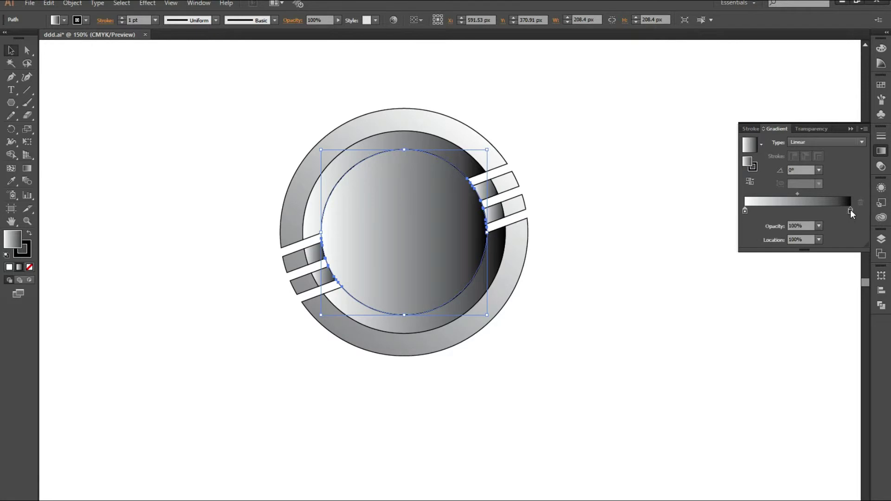
{"action": "double_click", "coordinate": [850, 209]}
{"action": "left_click", "coordinate": [769, 318]}
{"action": "mouse_move", "coordinate": [764, 289]}
{"action": "left_mouse_down"}
{"action": "mouse_move", "coordinate": [813, 291]}
{"action": "mouse_move", "coordinate": [784, 279]}
{"action": "mouse_move", "coordinate": [810, 291]}
{"action": "left_mouse_up"}
{"action": "double_click", "coordinate": [746, 211]}
{"action": "left_click", "coordinate": [775, 317]}
{"action": "left_click_drag", "start_coordinate": [761, 290], "coordinate": [771, 290]}
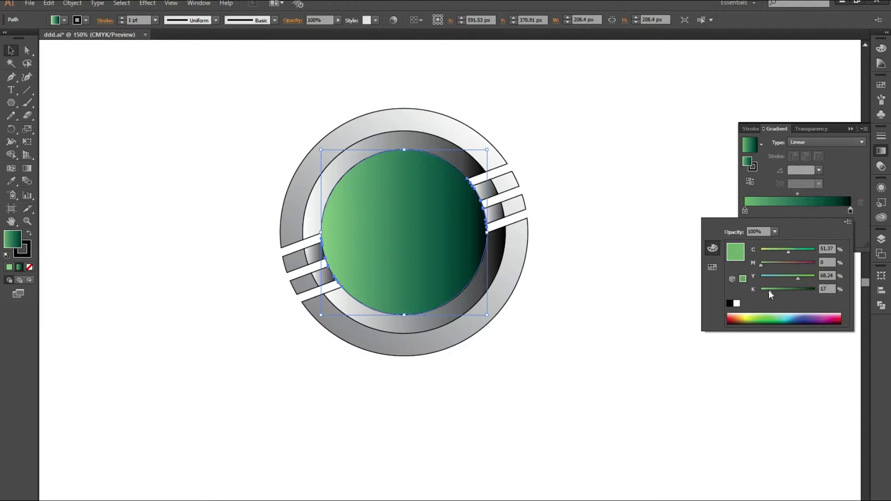
Make the gradient Radial, highlight at upper right fading dark to lower left
{"action": "left_click", "coordinate": [27, 170]}
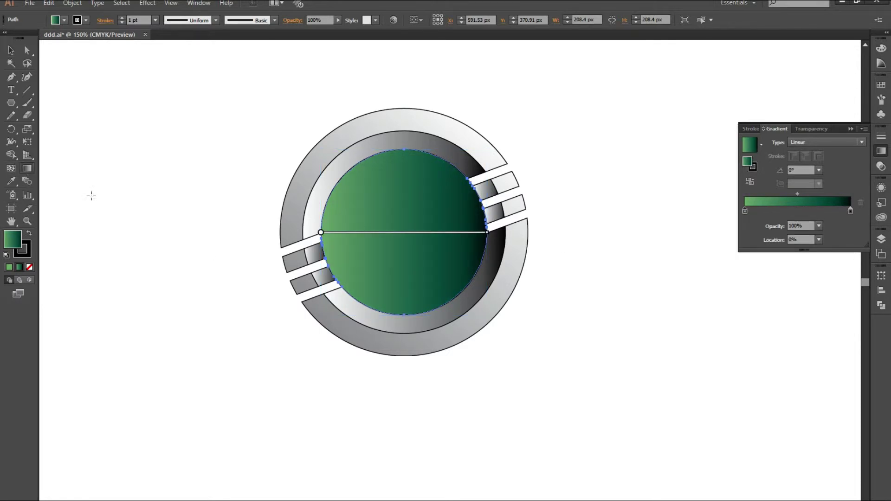
{"action": "left_click", "coordinate": [808, 142]}
{"action": "left_click", "coordinate": [810, 160]}
{"action": "left_click_drag", "start_coordinate": [454, 179], "coordinate": [345, 274]}
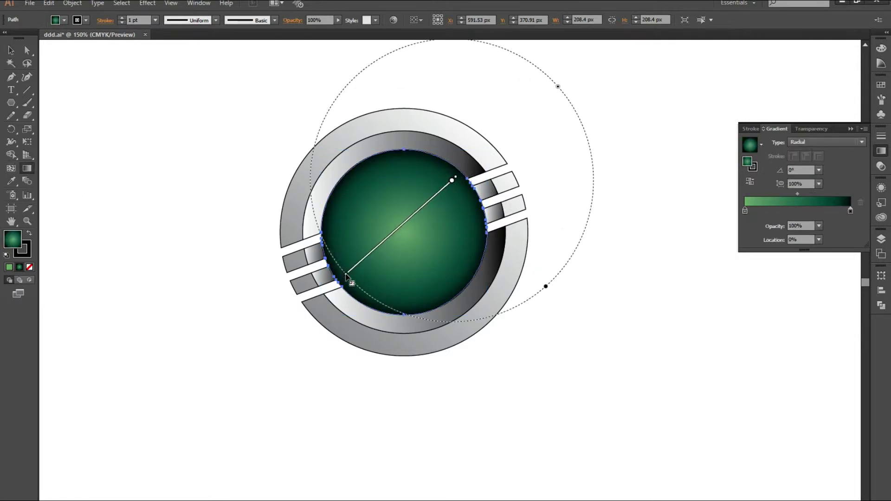
{"action": "left_click", "coordinate": [411, 224]}
{"action": "left_click_drag", "start_coordinate": [457, 196], "coordinate": [368, 262]}
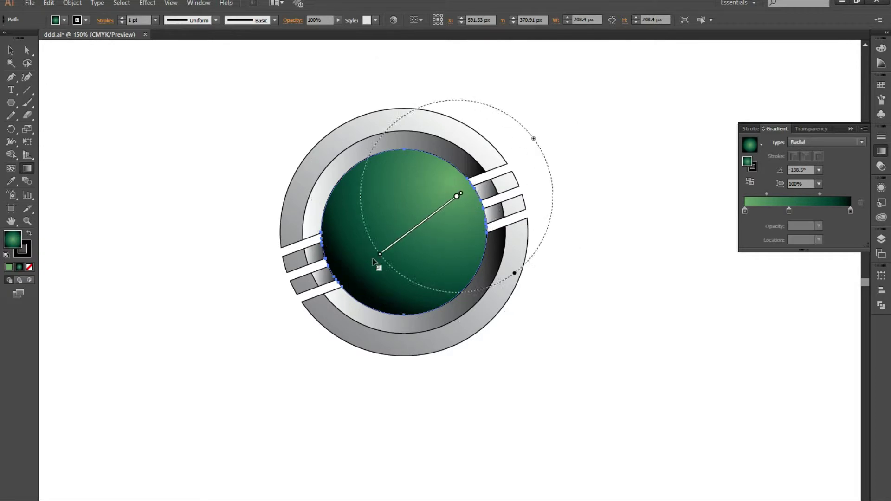
{"action": "left_click_drag", "start_coordinate": [407, 233], "coordinate": [393, 242]}
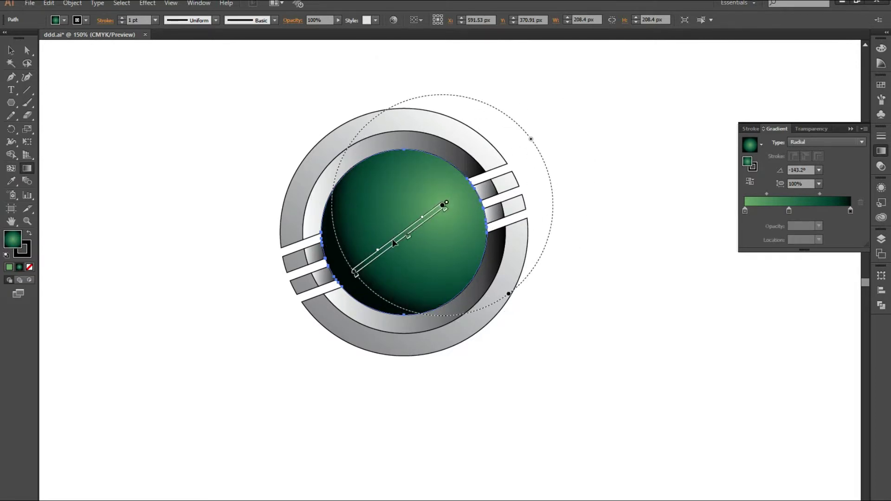
{"action": "left_click_drag", "start_coordinate": [467, 194], "coordinate": [397, 267]}
{"action": "left_click_drag", "start_coordinate": [436, 227], "coordinate": [401, 242]}
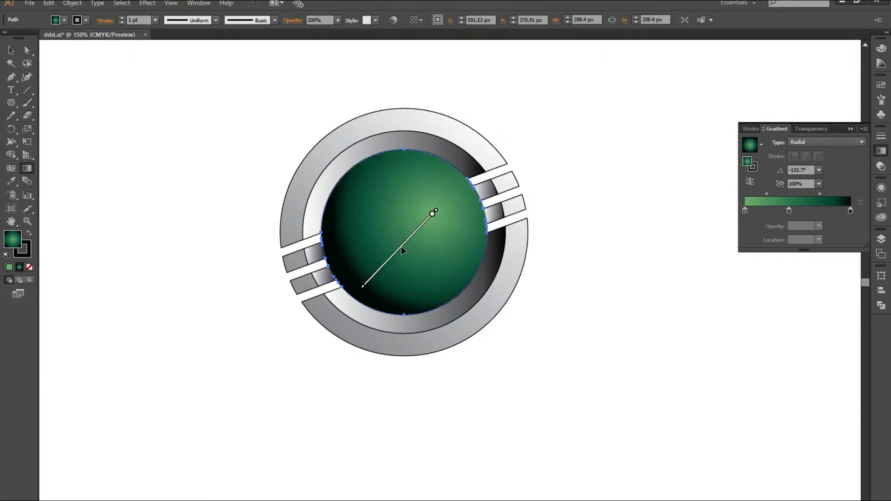
{"action": "left_click", "coordinate": [11, 50]}
Copy the sphere's green gradient onto both small right-hand blocks with the Eyedropper
{"action": "left_click", "coordinate": [103, 149]}
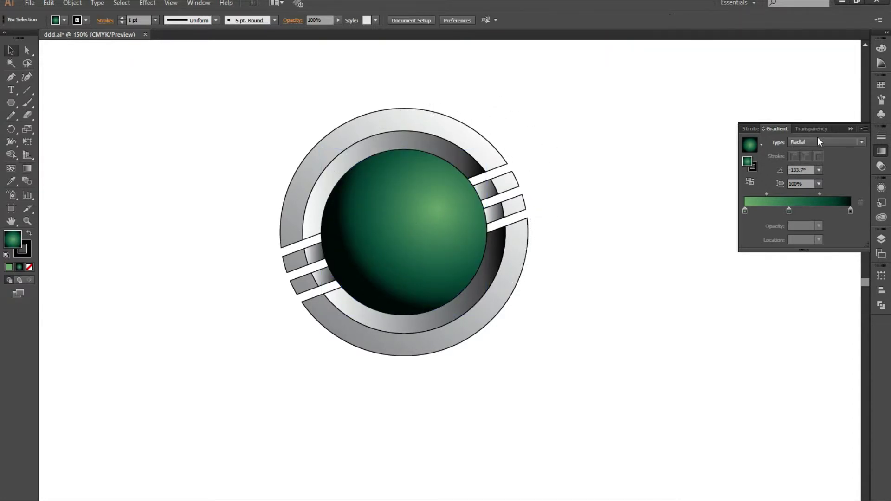
{"action": "left_click", "coordinate": [486, 185]}
{"action": "left_click", "coordinate": [493, 220], "text": "shift"}
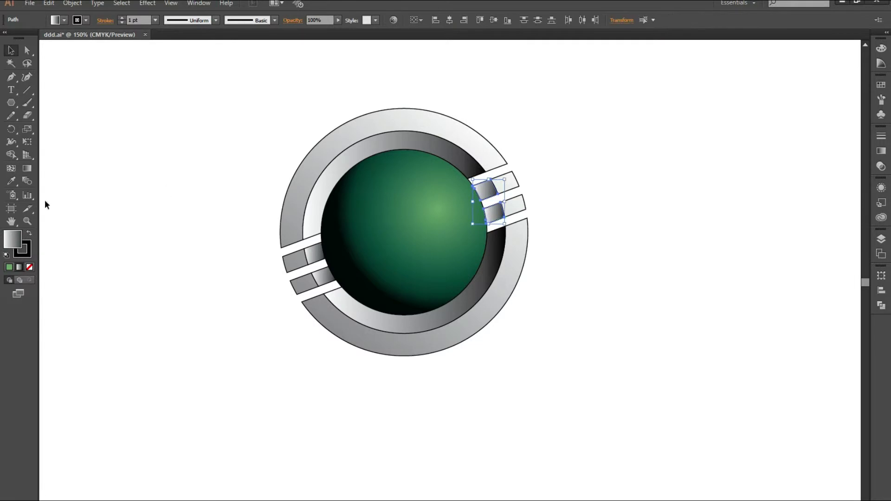
{"action": "left_click", "coordinate": [404, 223]}
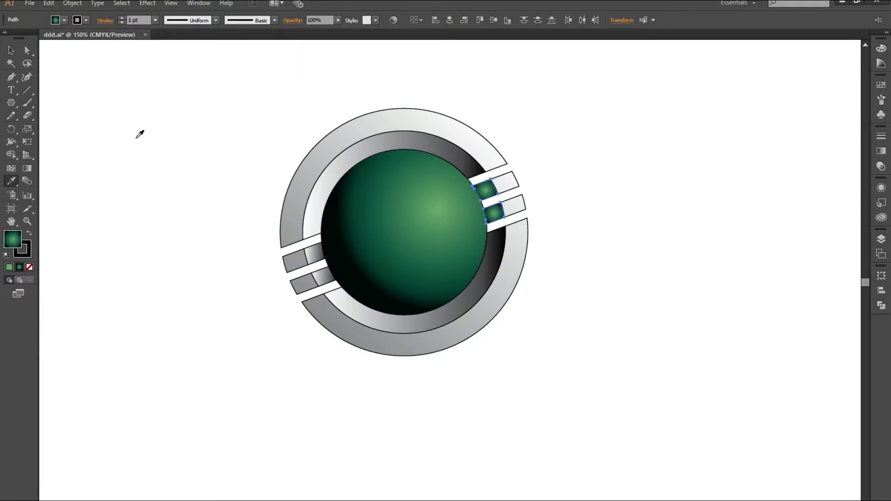
{"action": "key", "text": "v"}
{"action": "left_click", "coordinate": [232, 204]}
Check each green block's gradient with the Gradient tool, then zoom out to the whole logo
{"action": "left_click", "coordinate": [481, 190]}
{"action": "key", "text": "g"}
{"action": "key", "text": "a"}
{"action": "left_click", "coordinate": [494, 209]}
{"action": "key", "text": "g"}
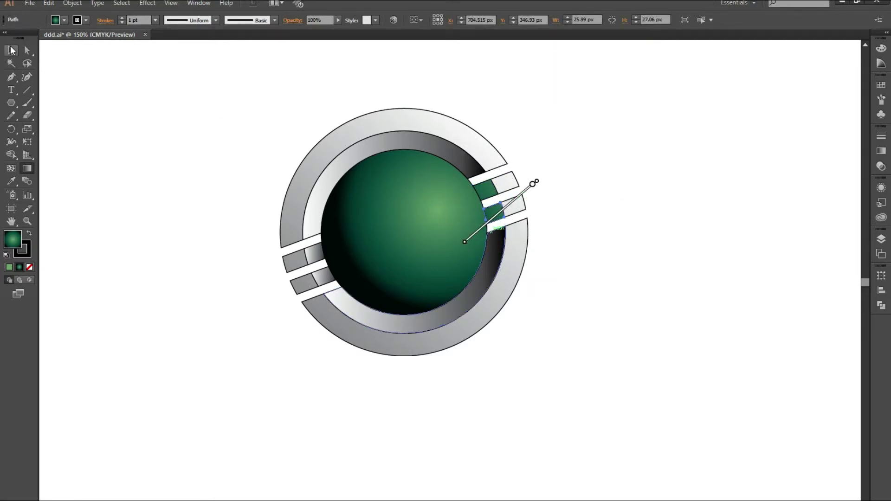
{"action": "key", "text": "v"}
{"action": "left_click", "coordinate": [720, 287]}
{"action": "key", "text": "ctrl+minus"}
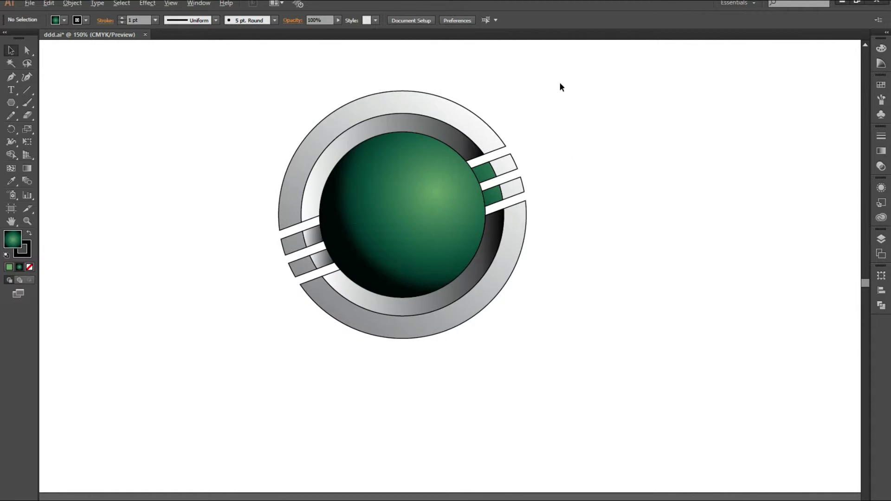
Copy the sphere's green gradient onto the inner gray ring with the eyedropper
{"action": "left_click", "coordinate": [416, 122]}
{"action": "left_click", "coordinate": [12, 180]}
{"action": "left_click", "coordinate": [485, 165]}
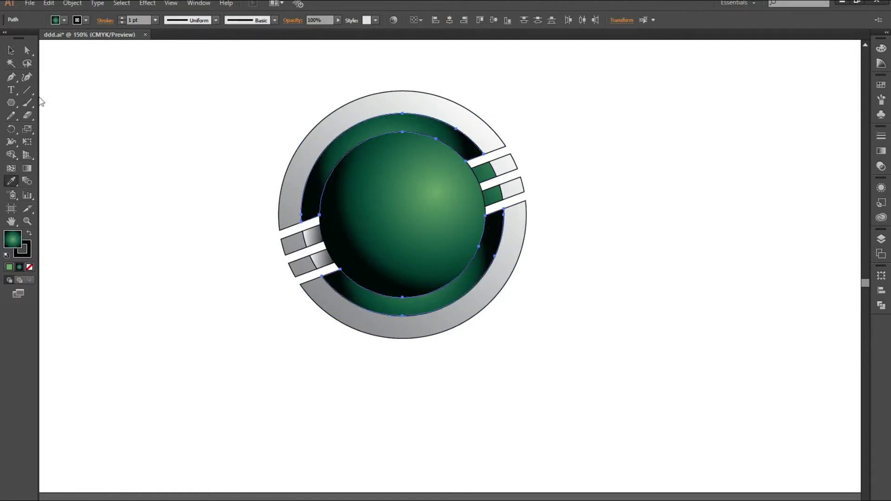
{"action": "left_click", "coordinate": [13, 51]}
{"action": "left_click", "coordinate": [701, 274]}
Re-aim the gradients on the inner ring and its lower segment diagonally and top-to-bottom
{"action": "left_click", "coordinate": [438, 127]}
{"action": "key", "text": "space"}
{"action": "key", "text": "g"}
{"action": "left_click_drag", "start_coordinate": [467, 94], "coordinate": [268, 306]}
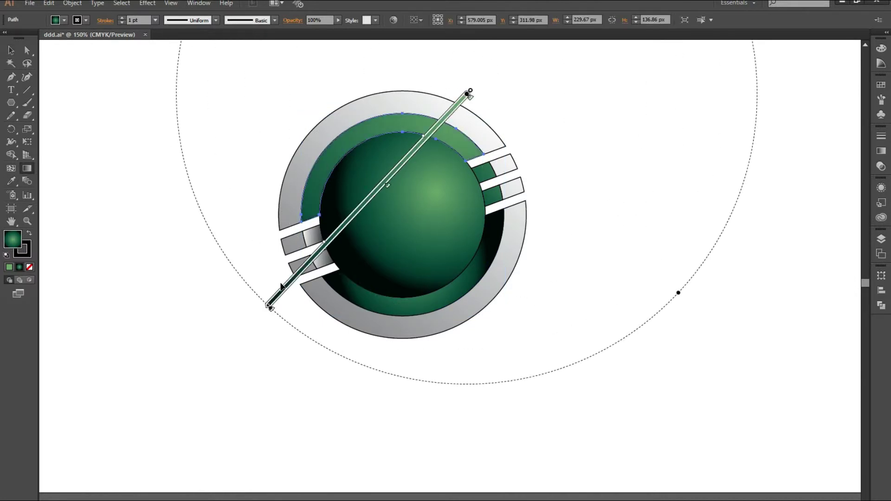
{"action": "left_click", "coordinate": [11, 50]}
{"action": "left_click", "coordinate": [380, 302]}
{"action": "key", "text": "g"}
{"action": "left_click_drag", "start_coordinate": [555, 166], "coordinate": [354, 311]}
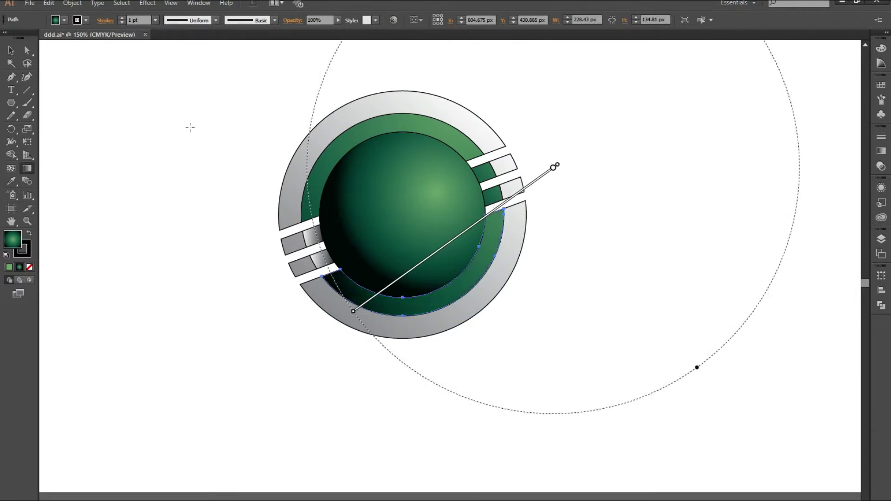
{"action": "left_click_drag", "start_coordinate": [418, 130], "coordinate": [432, 306]}
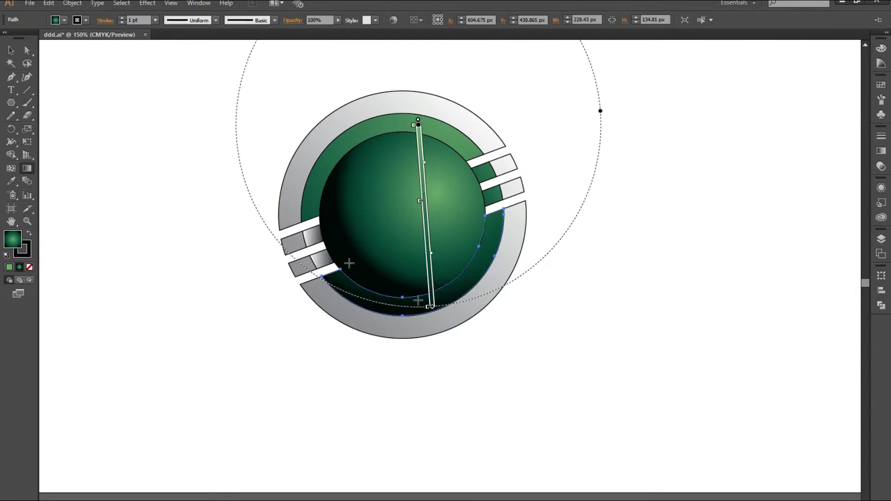
Move the sphere's radial gradient glow higher up
{"action": "left_click", "coordinate": [13, 51]}
{"action": "left_click", "coordinate": [428, 275], "text": "shift"}
{"action": "key", "text": "g"}
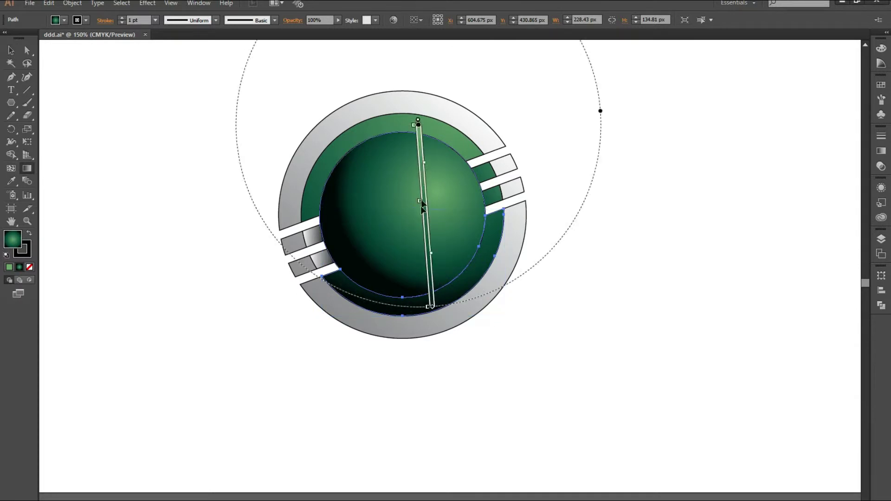
{"action": "left_click_drag", "start_coordinate": [414, 210], "coordinate": [411, 185]}
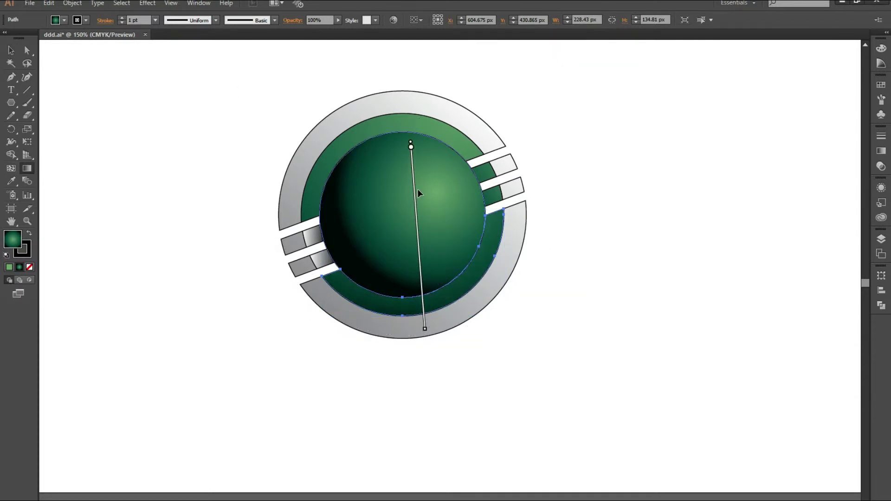
Select every part of the logo and set its stroke to None
{"action": "left_click", "coordinate": [10, 50]}
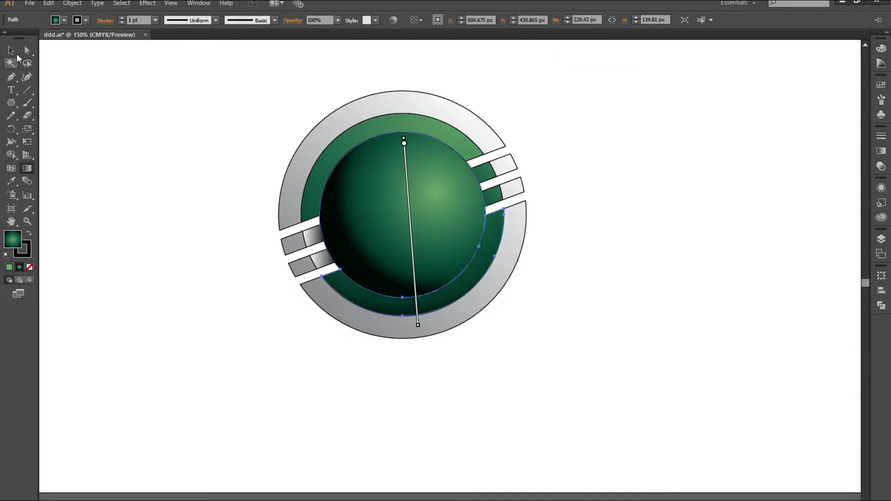
{"action": "left_click", "coordinate": [169, 174]}
{"action": "left_click_drag", "start_coordinate": [607, 106], "coordinate": [219, 369]}
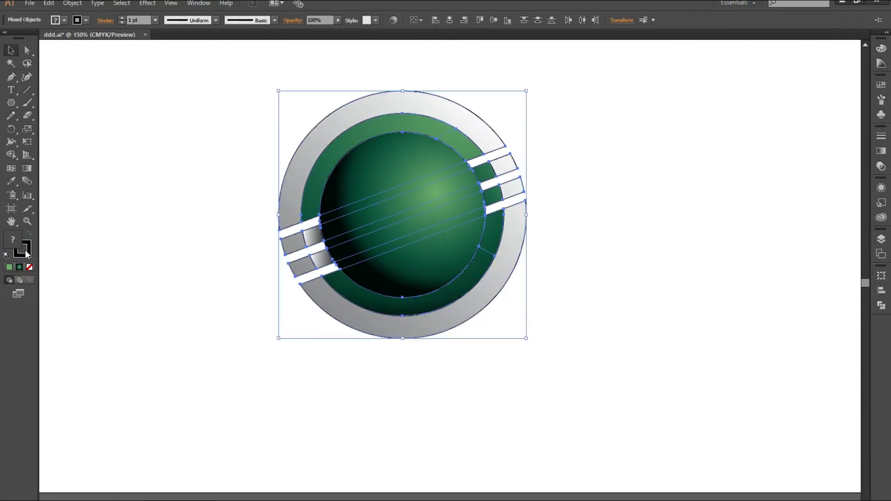
{"action": "left_click", "coordinate": [29, 267]}
{"action": "left_click", "coordinate": [662, 102]}
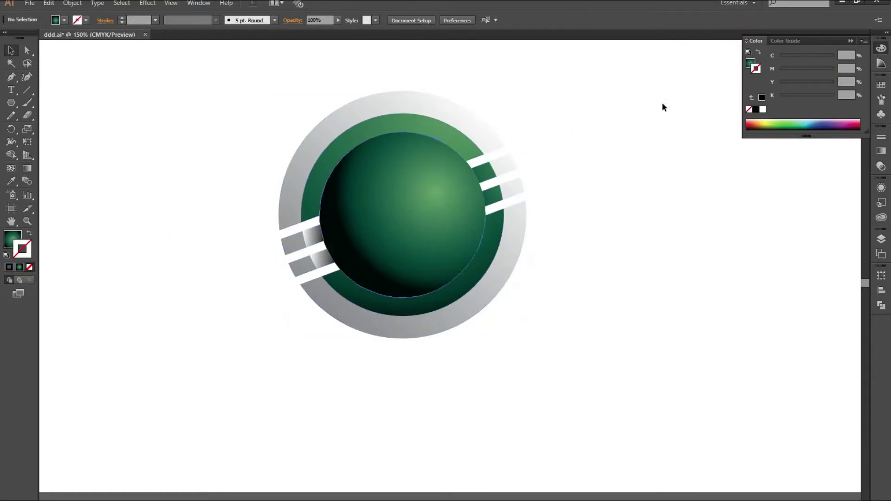
{"action": "left_click", "coordinate": [850, 41]}
Draw a tall thin three-point triangle with the Pen tool beside the logo
{"action": "scroll", "coordinate": [412, 212], "scroll_direction": "up", "scroll_amount": 1}
{"action": "scroll", "coordinate": [412, 212], "scroll_direction": "down", "scroll_amount": 1}
{"action": "left_click", "coordinate": [621, 181]}
{"action": "scroll", "coordinate": [556, 157], "scroll_direction": "up", "scroll_amount": 1}
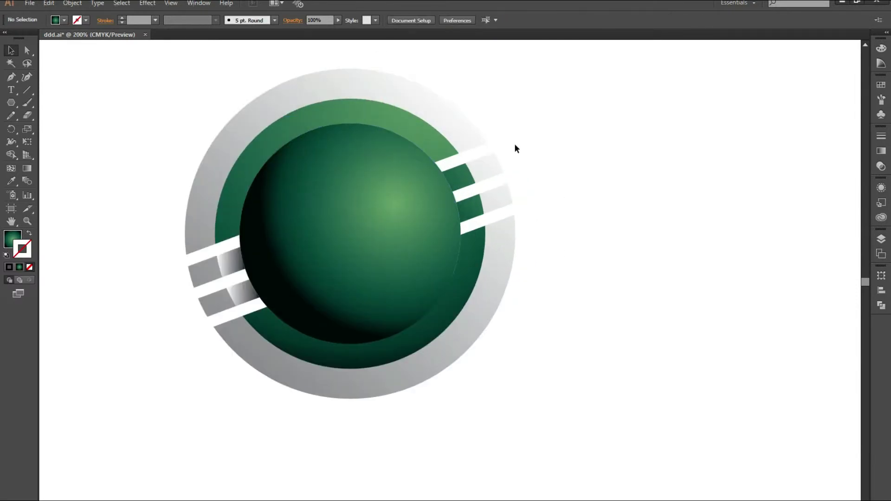
{"action": "left_click", "coordinate": [11, 77]}
{"action": "left_click", "coordinate": [659, 297]}
{"action": "left_click", "coordinate": [673, 119]}
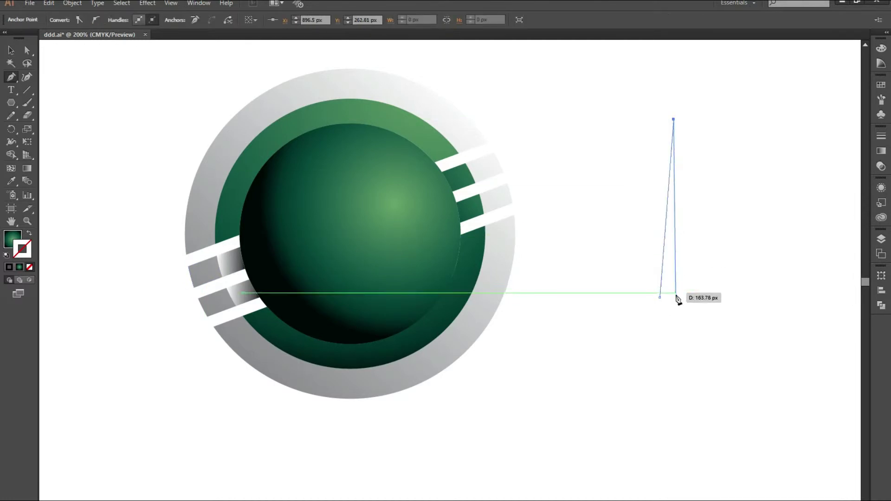
{"action": "left_click", "coordinate": [675, 294]}
{"action": "left_click", "coordinate": [12, 50]}
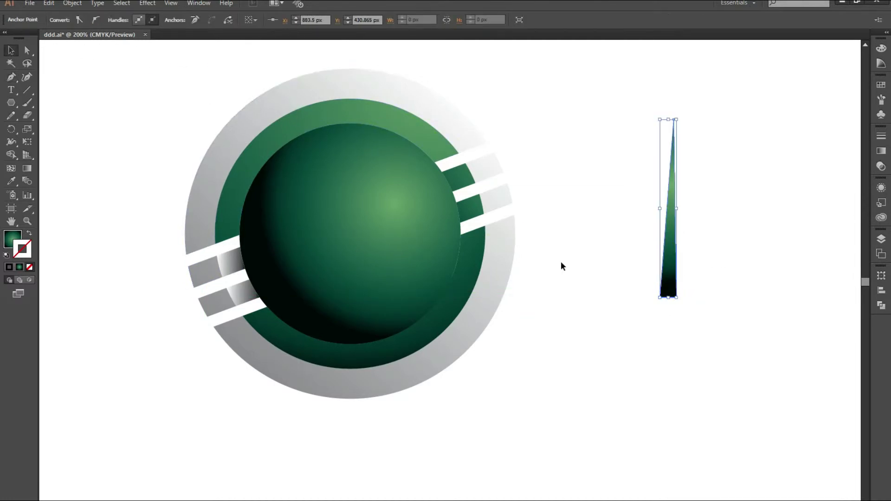
{"action": "left_click_drag", "start_coordinate": [666, 263], "coordinate": [633, 264]}
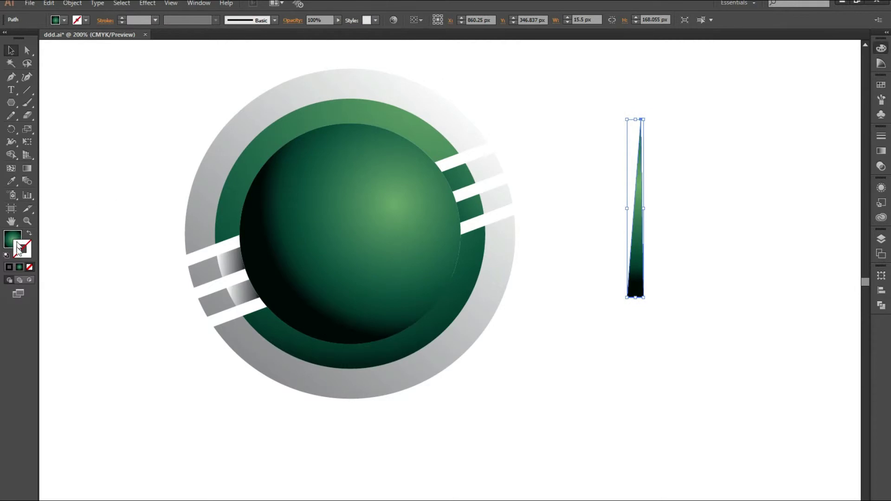
Give the triangle a white fill and black 1 pt outline, and drag a copy below
{"action": "left_click", "coordinate": [8, 268]}
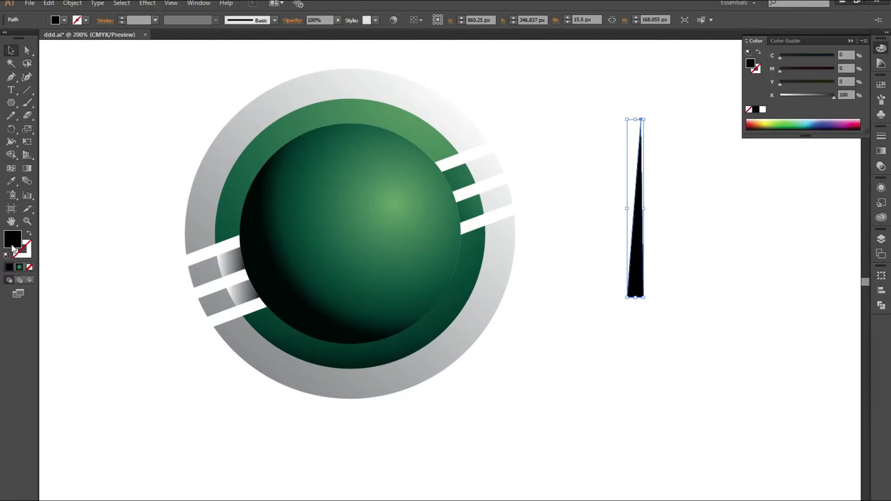
{"action": "double_click", "coordinate": [13, 241]}
{"action": "left_click_drag", "start_coordinate": [441, 167], "coordinate": [422, 150]}
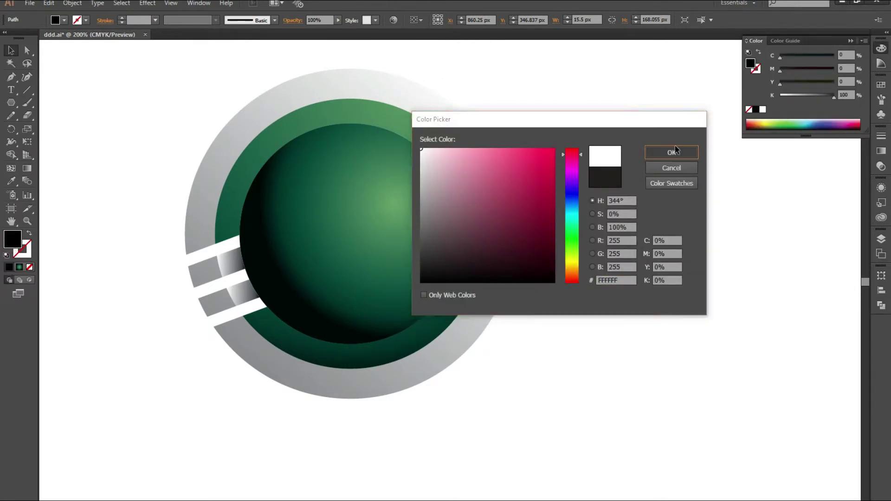
{"action": "left_click", "coordinate": [673, 152]}
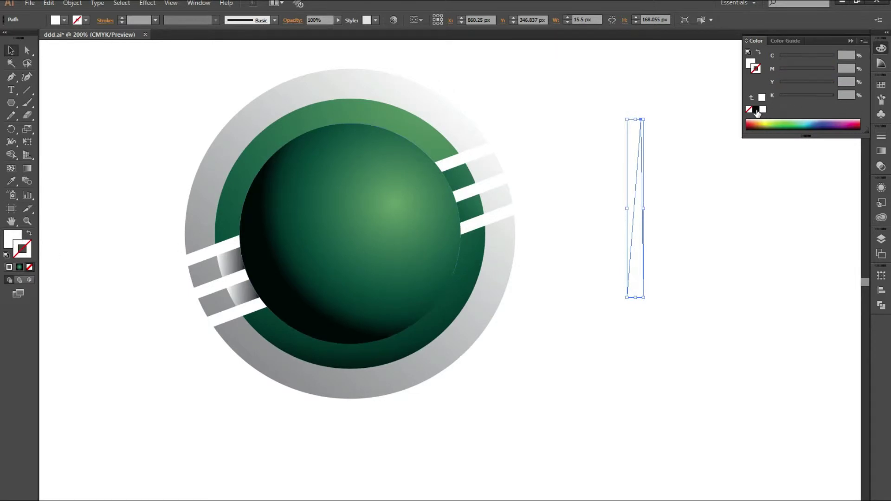
{"action": "left_click", "coordinate": [756, 111]}
{"action": "left_click_drag", "start_coordinate": [644, 204], "coordinate": [643, 366]}
Reflect the triangle copy vertically and merge both halves into one diamond spike
{"action": "right_click", "coordinate": [642, 282]}
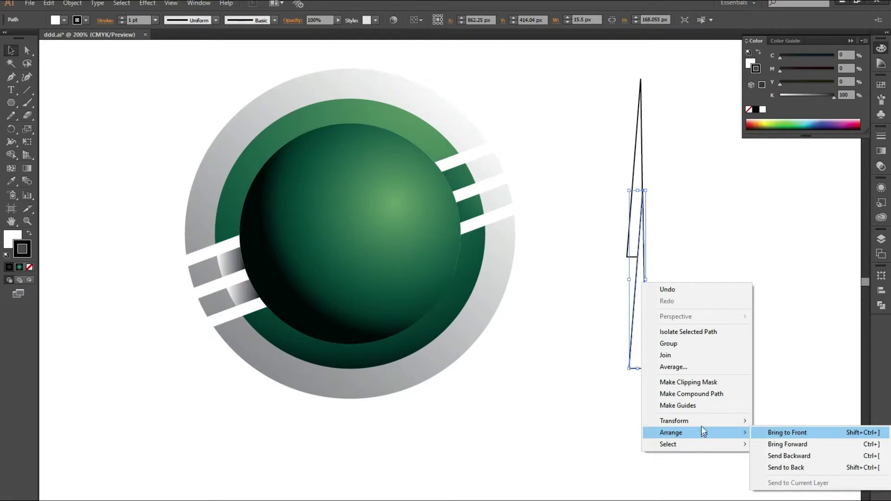
{"action": "mouse_move", "coordinate": [674, 421]}
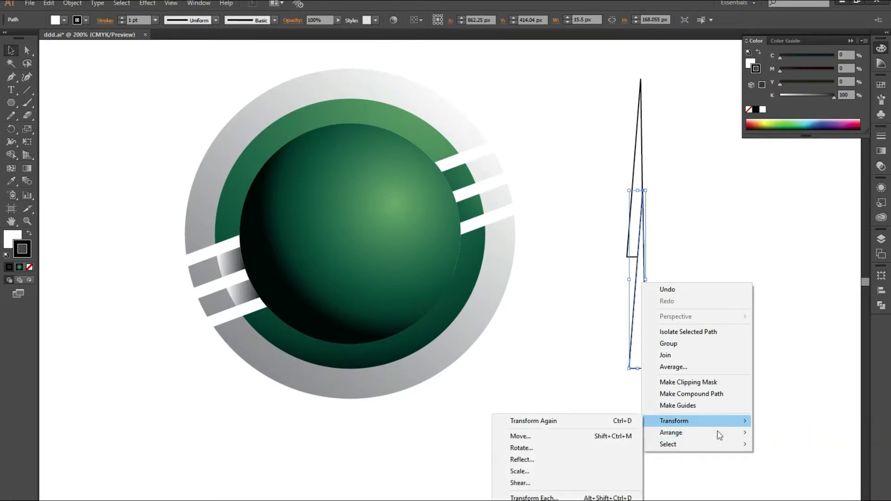
{"action": "left_click", "coordinate": [522, 460]}
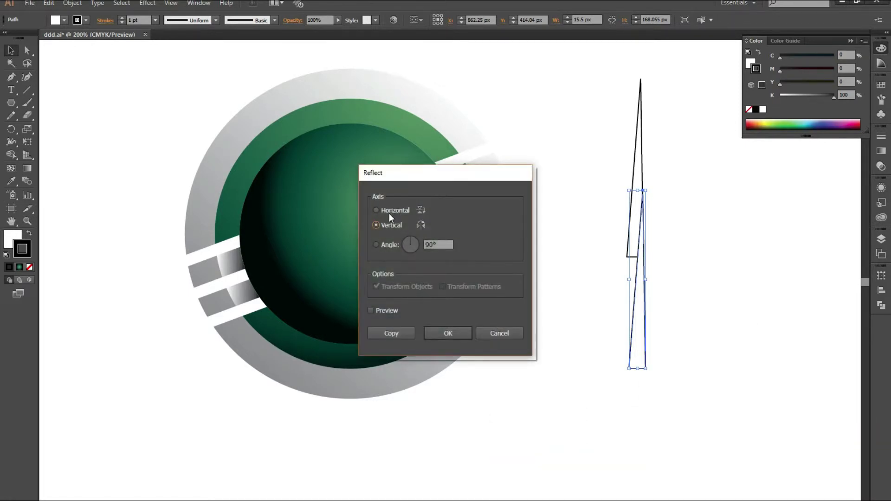
{"action": "left_click", "coordinate": [450, 333]}
{"action": "left_click_drag", "start_coordinate": [646, 253], "coordinate": [643, 306]}
{"action": "left_click_drag", "start_coordinate": [673, 209], "coordinate": [612, 297]}
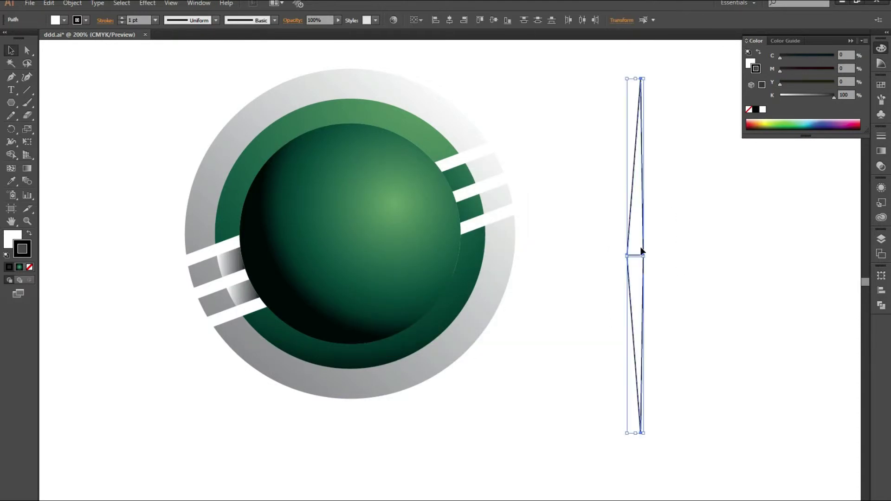
{"action": "key", "text": "shift+m"}
{"action": "left_click_drag", "start_coordinate": [639, 213], "coordinate": [640, 283]}
Cross a 90°-rotated copy over the spike and shrink the four-pointed star to a third
{"action": "left_click", "coordinate": [10, 52]}
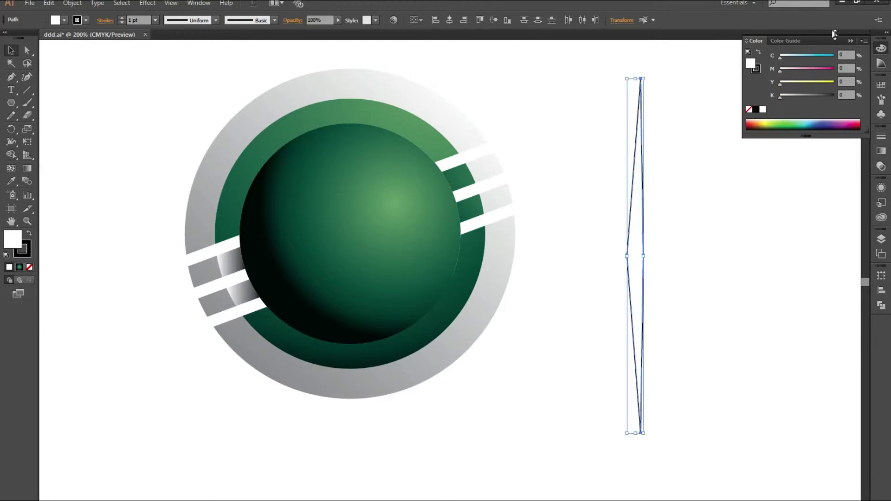
{"action": "left_click", "coordinate": [728, 219]}
{"action": "left_click_drag", "start_coordinate": [636, 223], "coordinate": [688, 223]}
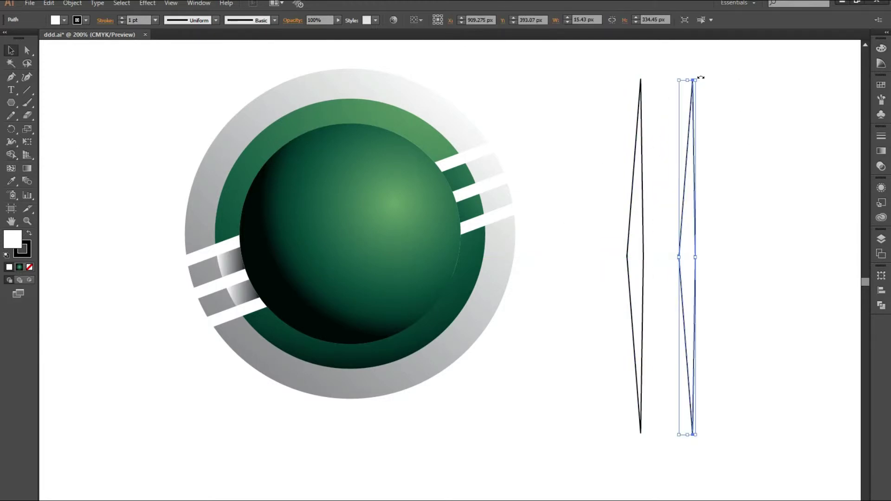
{"action": "left_click_drag", "start_coordinate": [701, 77], "coordinate": [758, 297]}
{"action": "left_click_drag", "start_coordinate": [698, 259], "coordinate": [645, 258]}
{"action": "left_click_drag", "start_coordinate": [692, 189], "coordinate": [600, 307]}
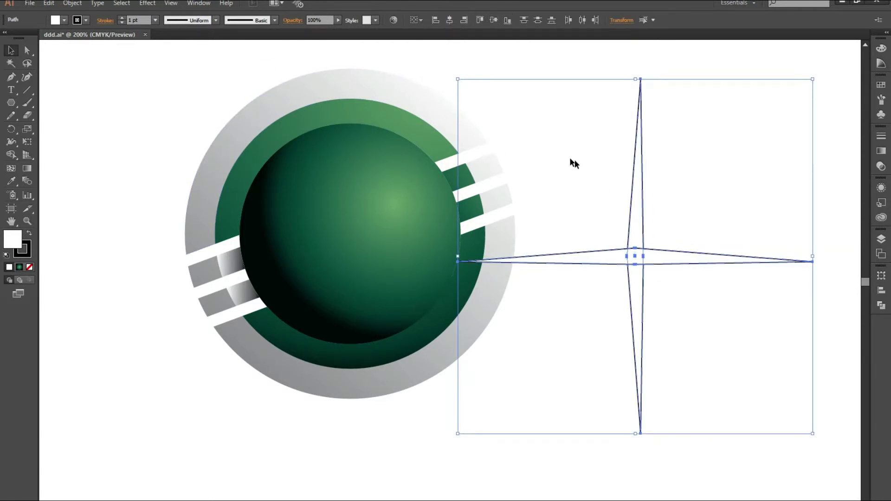
{"action": "left_click_drag", "start_coordinate": [627, 236], "coordinate": [658, 225]}
{"action": "left_click_drag", "start_coordinate": [842, 70], "coordinate": [734, 179]}
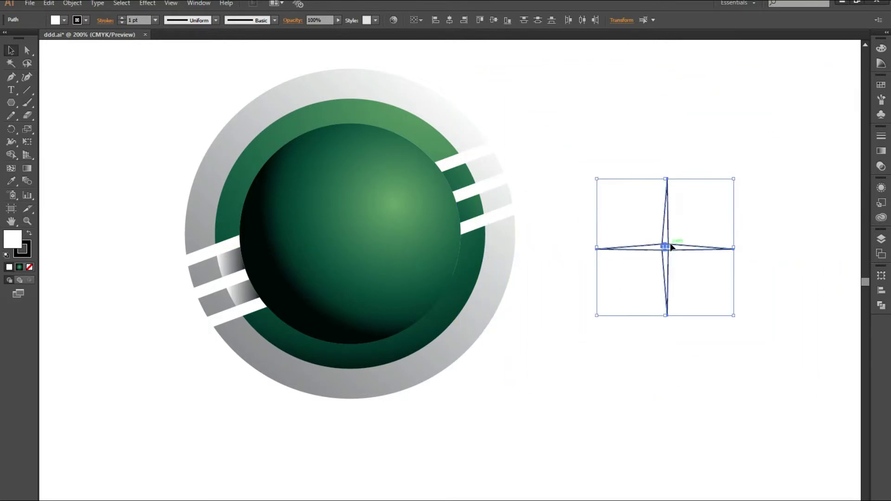
Centre a 45°-rotated, slightly shorter copy of the star on the original
{"action": "scroll", "coordinate": [656, 246], "scroll_direction": "up", "scroll_amount": 1}
{"action": "left_click_drag", "start_coordinate": [672, 246], "coordinate": [686, 253]}
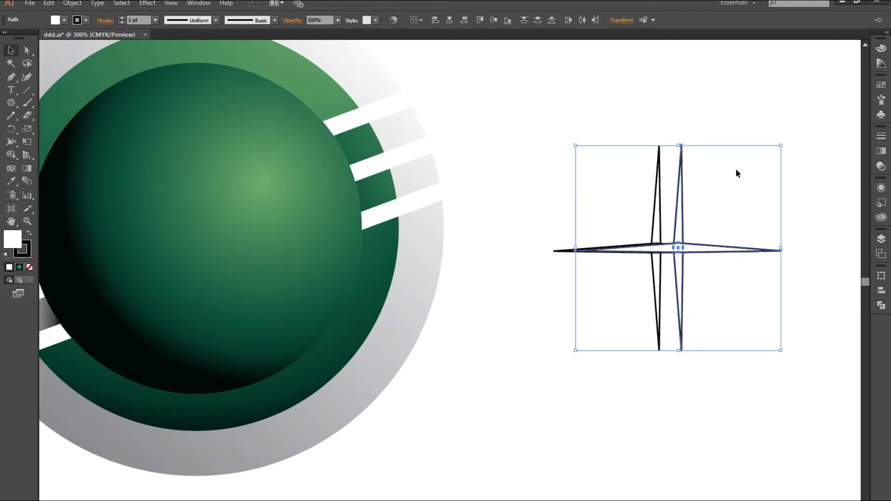
{"action": "left_click_drag", "start_coordinate": [785, 140], "coordinate": [696, 204]}
{"action": "left_click_drag", "start_coordinate": [663, 248], "coordinate": [646, 248]}
{"action": "left_click_drag", "start_coordinate": [737, 176], "coordinate": [724, 187]}
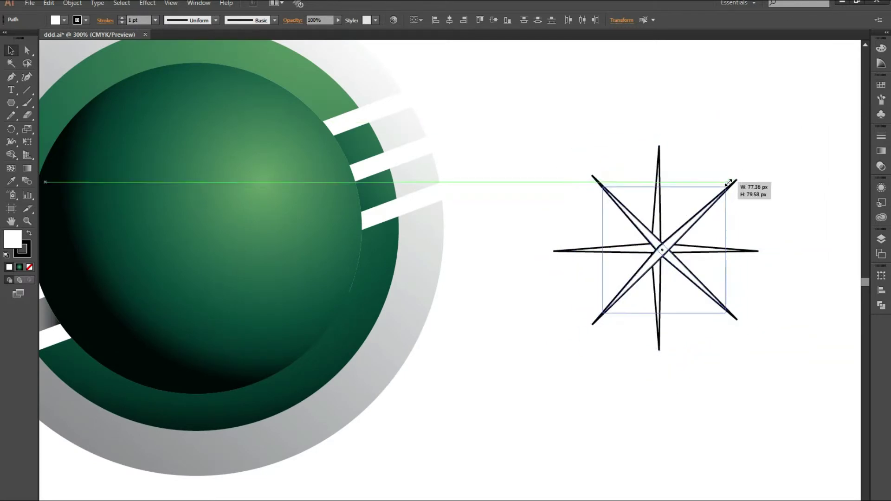
Merge both stars into one eight-pointed shape with Shape Builder
{"action": "left_click", "coordinate": [743, 250], "text": "shift"}
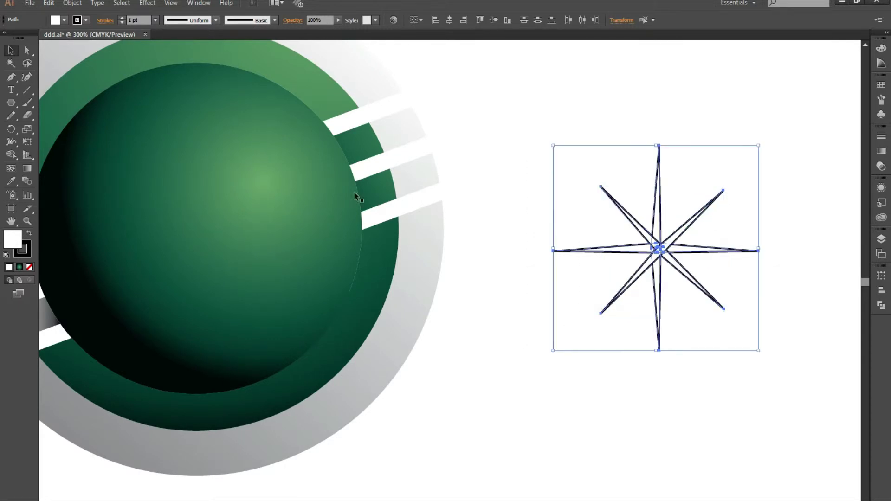
{"action": "left_click", "coordinate": [12, 155]}
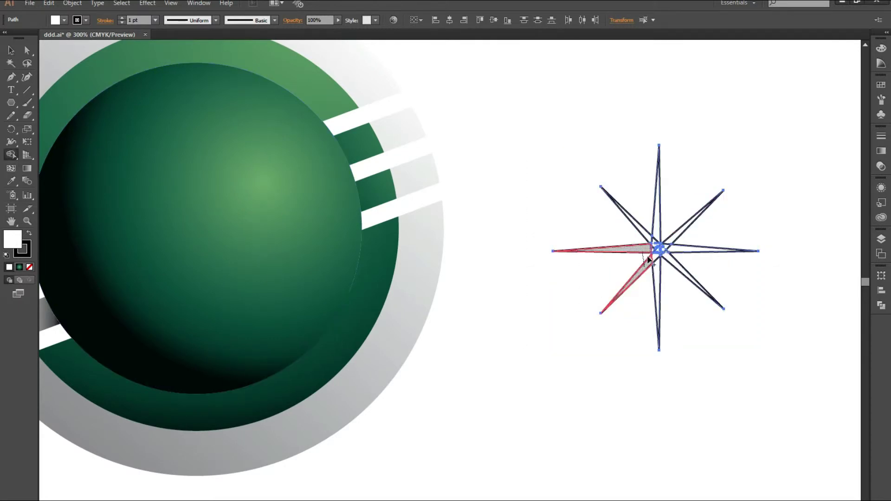
{"action": "left_click_drag", "start_coordinate": [658, 232], "coordinate": [715, 250]}
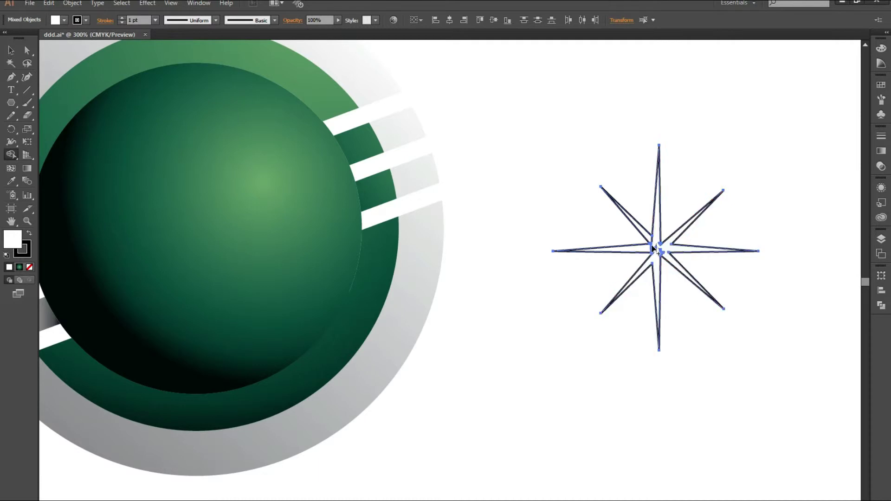
{"action": "left_click_drag", "start_coordinate": [622, 223], "coordinate": [663, 251]}
Remove the star's outline and shrink it to a small sparkle about 37.36 px square
{"action": "left_click", "coordinate": [11, 50]}
{"action": "left_click_drag", "start_coordinate": [653, 252], "coordinate": [338, 246]}
{"action": "left_click", "coordinate": [23, 249]}
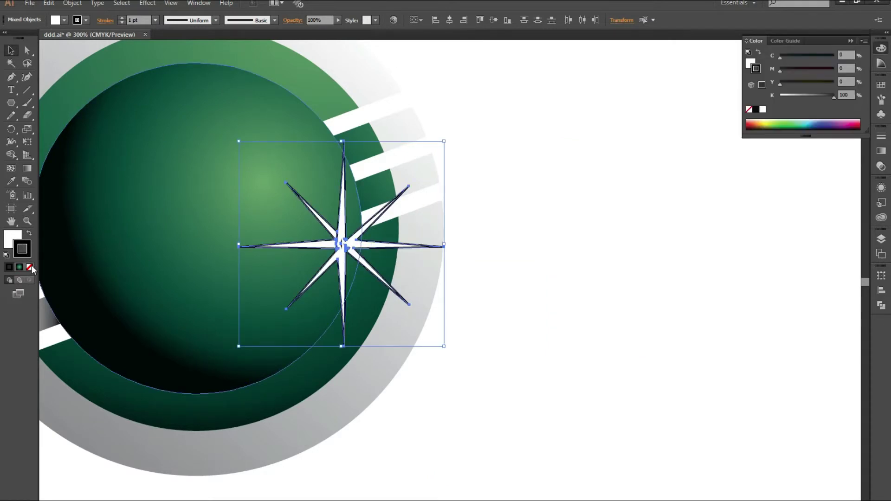
{"action": "left_click", "coordinate": [29, 267]}
{"action": "left_click_drag", "start_coordinate": [343, 246], "coordinate": [570, 267]}
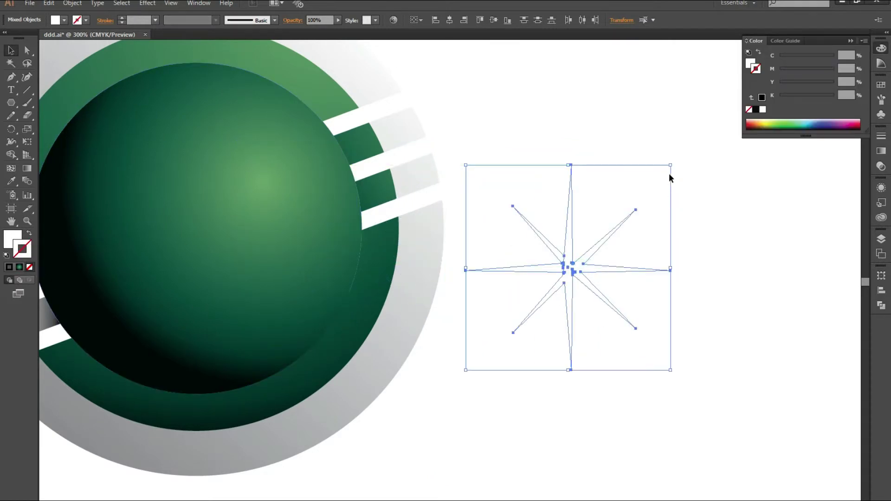
{"action": "mouse_move", "coordinate": [671, 164]}
{"action": "left_mouse_down"}
{"action": "mouse_move", "coordinate": [588, 248]}
{"action": "mouse_move", "coordinate": [377, 222]}
{"action": "mouse_move", "coordinate": [185, 168]}
{"action": "mouse_move", "coordinate": [251, 153]}
{"action": "mouse_move", "coordinate": [300, 112]}
{"action": "left_mouse_up"}
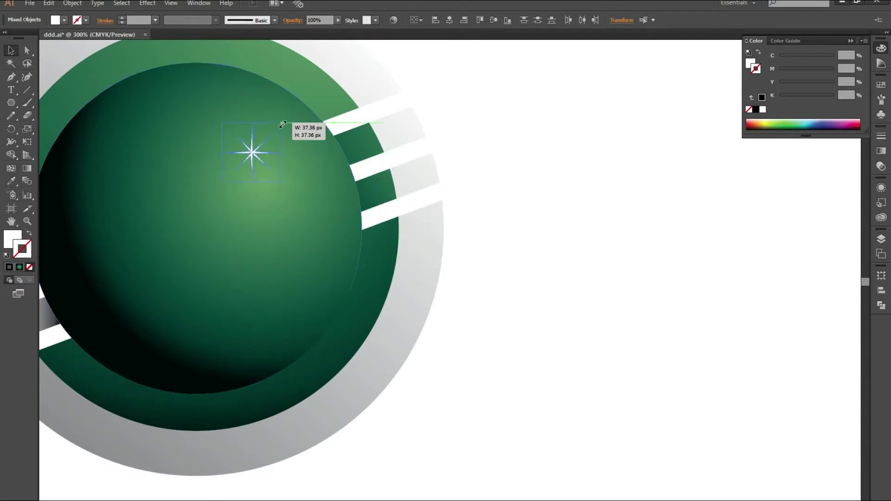
Close the Color panel and place the ~24 px sparkle on the sphere's upper-right highlight
{"action": "left_click", "coordinate": [537, 189]}
{"action": "key", "text": "ctrl+1"}
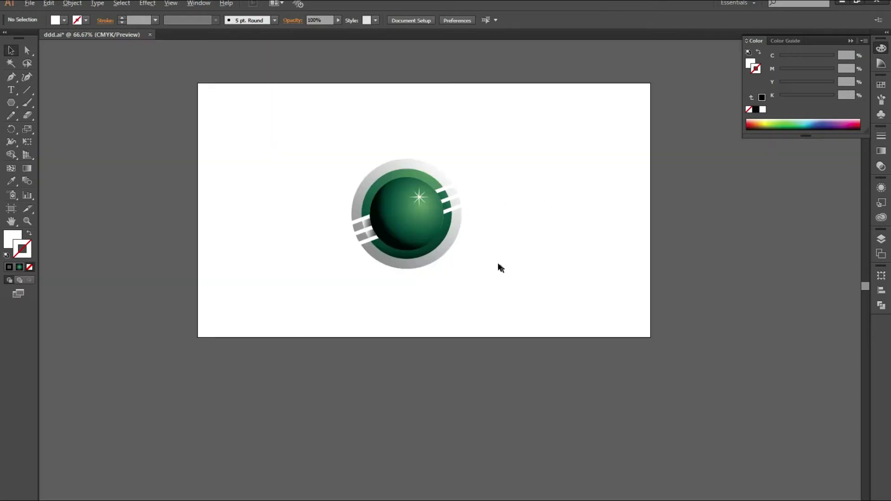
{"action": "scroll", "coordinate": [203, 130], "scroll_direction": "up", "scroll_amount": 1}
{"action": "left_click", "coordinate": [469, 186]}
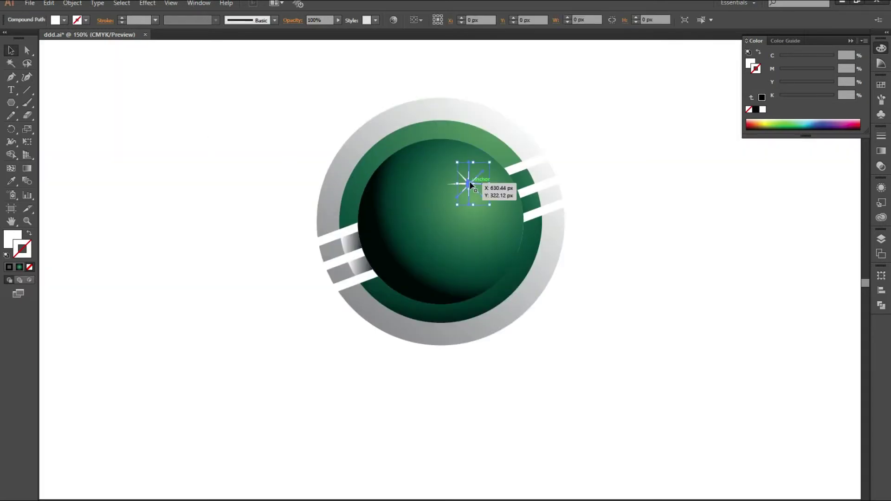
{"action": "mouse_move", "coordinate": [471, 196]}
{"action": "left_mouse_down"}
{"action": "mouse_move", "coordinate": [604, 237]}
{"action": "mouse_move", "coordinate": [480, 185]}
{"action": "left_mouse_up"}
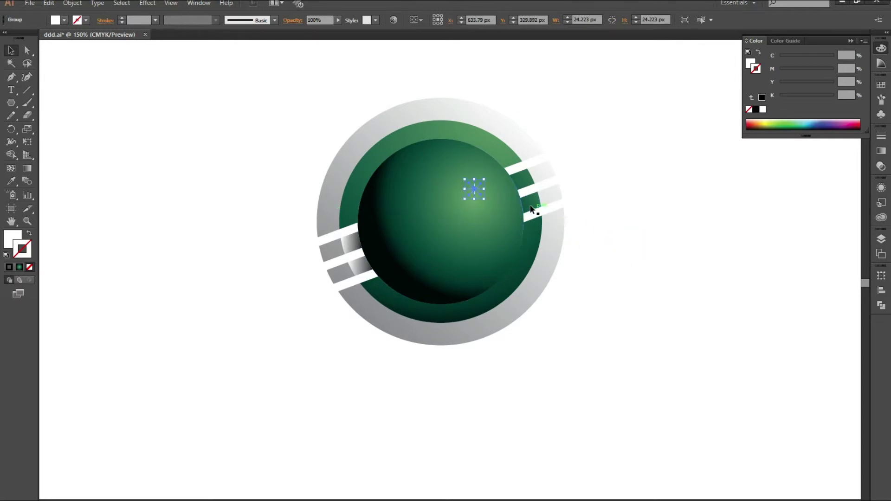
{"action": "left_click", "coordinate": [615, 193]}
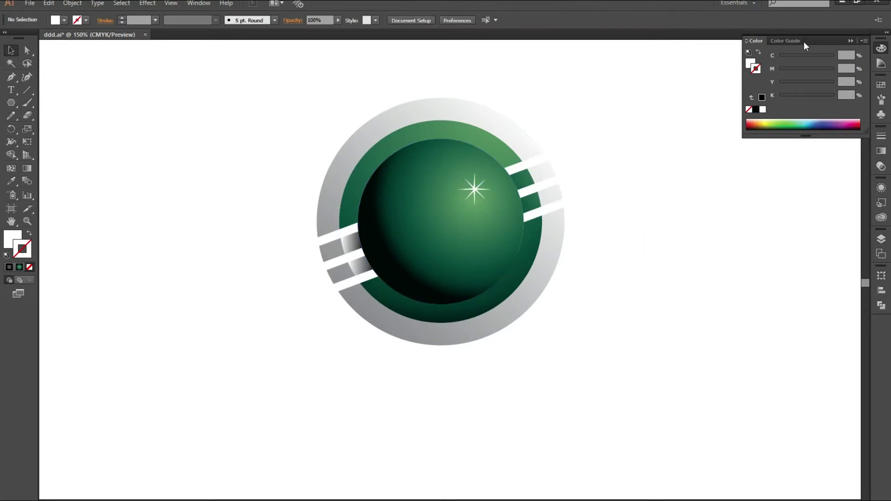
{"action": "left_click", "coordinate": [850, 42]}
{"action": "left_click_drag", "start_coordinate": [474, 189], "coordinate": [466, 179]}
{"action": "left_click", "coordinate": [623, 219]}
{"action": "scroll", "coordinate": [623, 220], "scroll_direction": "up", "scroll_amount": 1}
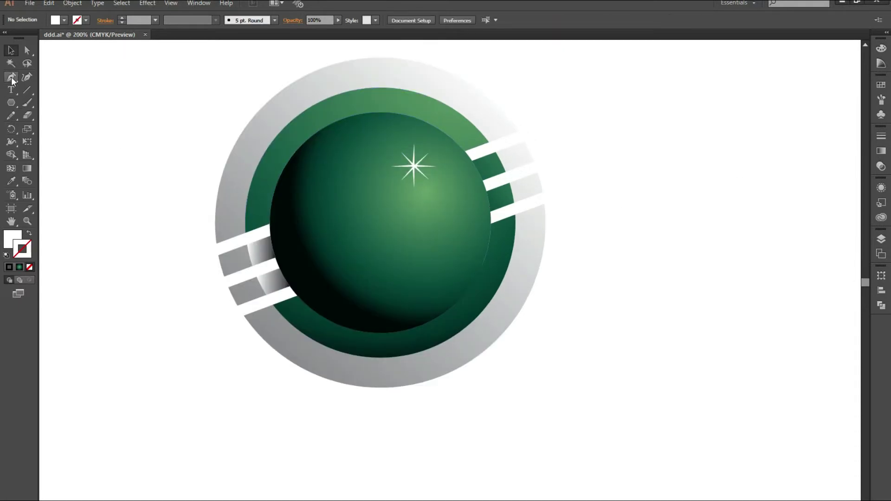
Draw a long white rectangle and rotate it diagonally across the sphere
{"action": "left_click_drag", "start_coordinate": [11, 103], "coordinate": [39, 103]}
{"action": "left_click_drag", "start_coordinate": [145, 268], "coordinate": [479, 295]}
{"action": "left_click", "coordinate": [11, 50]}
{"action": "left_click_drag", "start_coordinate": [315, 283], "coordinate": [384, 225]}
{"action": "mouse_move", "coordinate": [554, 239]}
{"action": "left_mouse_down"}
{"action": "mouse_move", "coordinate": [564, 179]}
{"action": "mouse_move", "coordinate": [549, 170]}
{"action": "mouse_move", "coordinate": [516, 207]}
{"action": "left_mouse_up"}
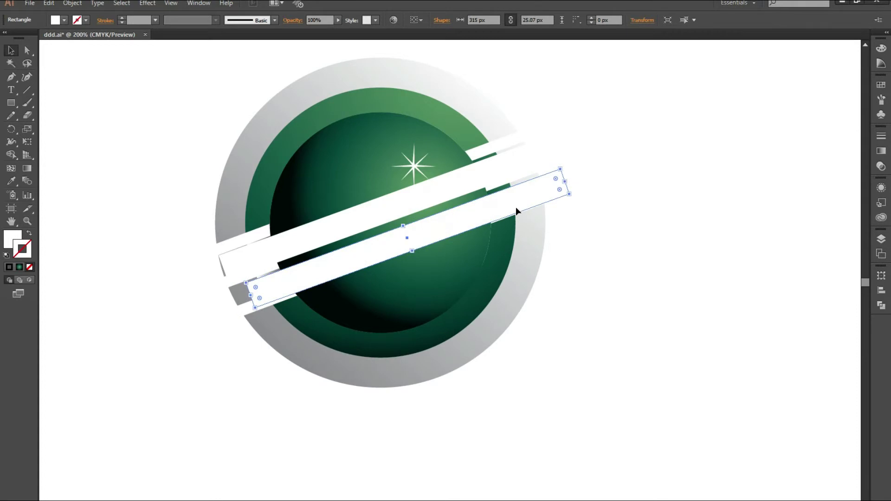
Offset a second band below the first and select both bands with the green circle
{"action": "key", "text": "Left"}
{"action": "key", "text": "Left"}
{"action": "key", "text": "Left"}
{"action": "key", "text": "Down"}
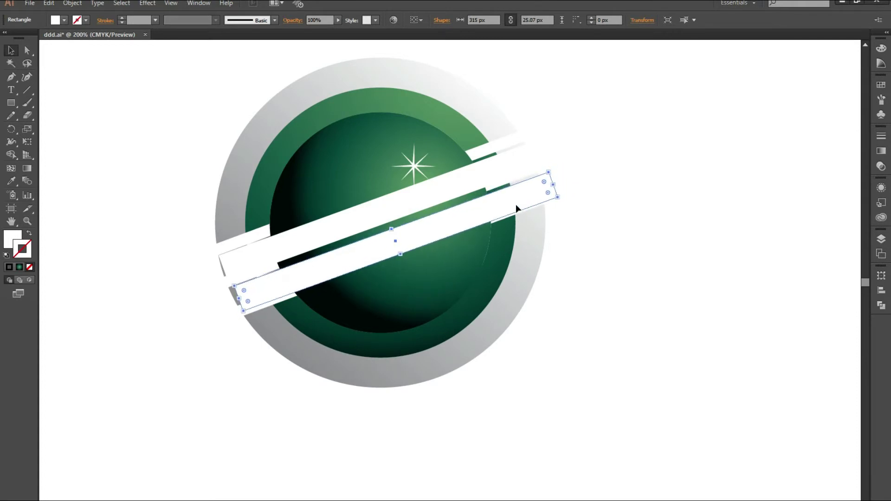
{"action": "left_click", "coordinate": [447, 191], "text": "shift"}
{"action": "left_click_drag", "start_coordinate": [447, 191], "coordinate": [444, 183]}
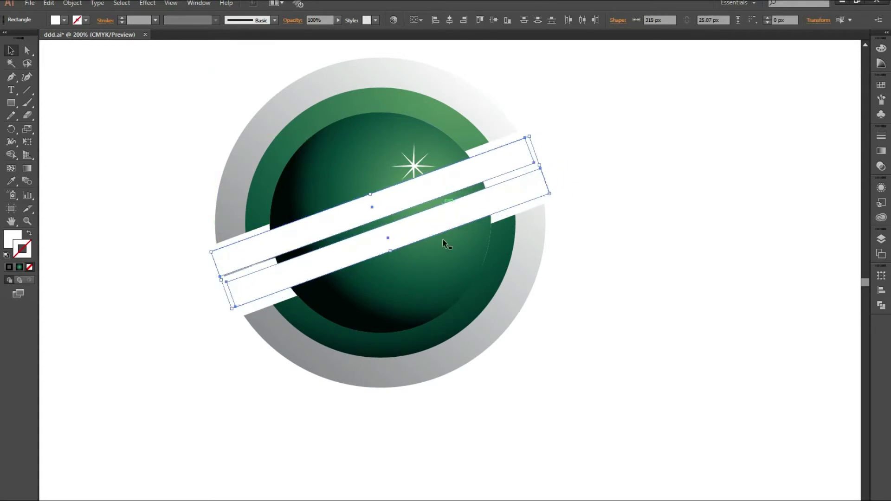
{"action": "left_click", "coordinate": [453, 259], "text": "shift"}
Merge the band ends into the gray ring and set the sphere stripes to 19% opacity
{"action": "left_click", "coordinate": [11, 155]}
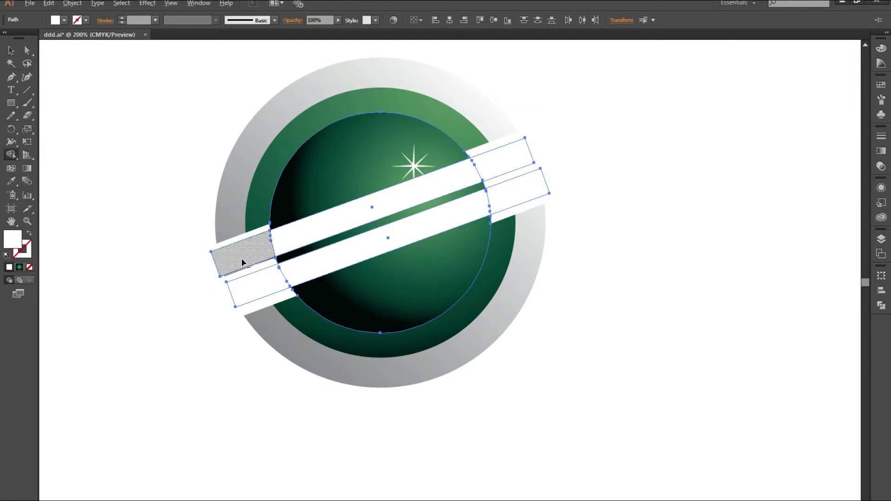
{"action": "left_click_drag", "start_coordinate": [241, 260], "coordinate": [261, 291]}
{"action": "left_click_drag", "start_coordinate": [536, 160], "coordinate": [533, 193]}
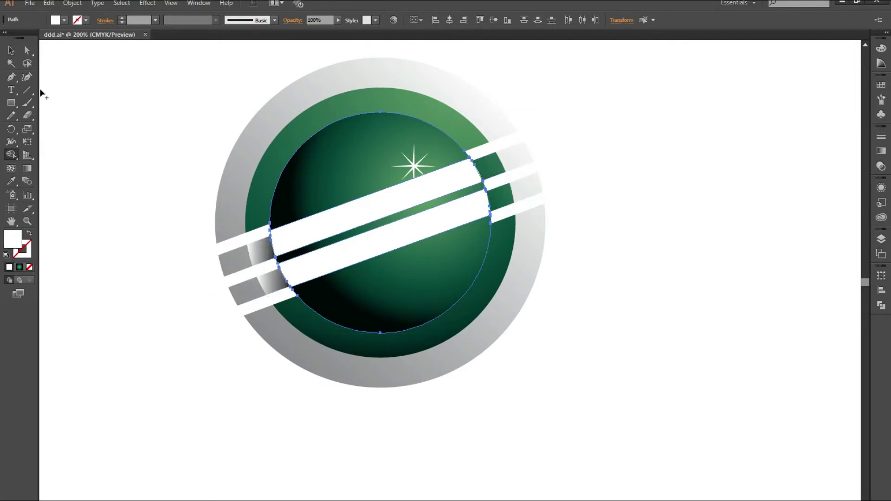
{"action": "left_click", "coordinate": [11, 50]}
{"action": "left_click", "coordinate": [139, 116]}
{"action": "left_click", "coordinate": [400, 253]}
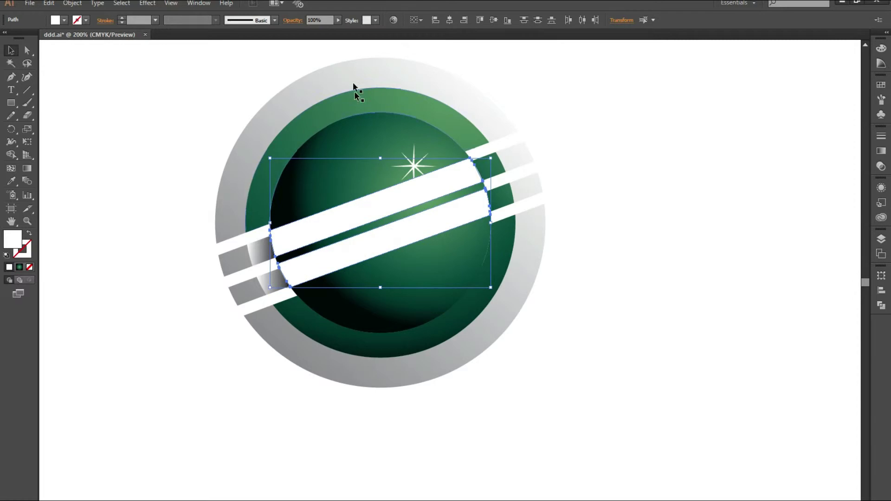
{"action": "left_click_drag", "start_coordinate": [324, 28], "coordinate": [301, 29]}
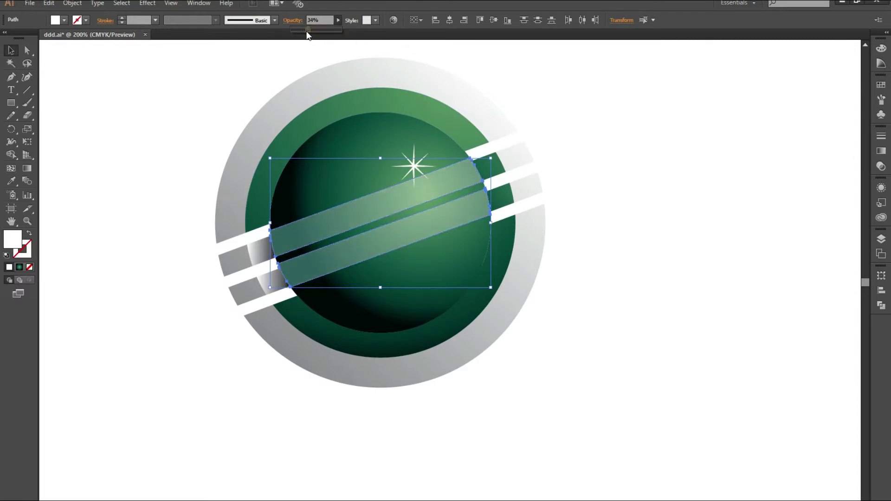
{"action": "left_click", "coordinate": [143, 170]}
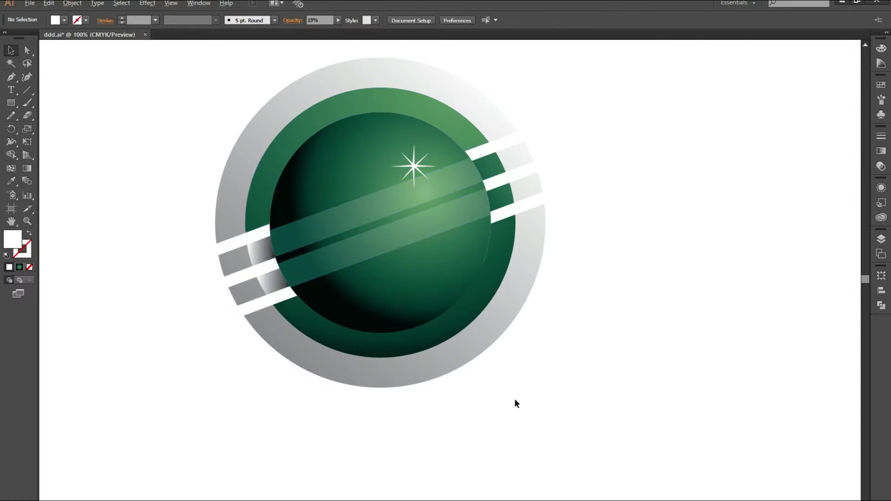
Scale the whole logo up to about 381 px square and recentre it
{"action": "scroll", "coordinate": [514, 399], "scroll_direction": "down", "scroll_amount": 3}
{"action": "left_click_drag", "start_coordinate": [534, 438], "coordinate": [505, 378]}
{"action": "left_click_drag", "start_coordinate": [539, 209], "coordinate": [366, 346]}
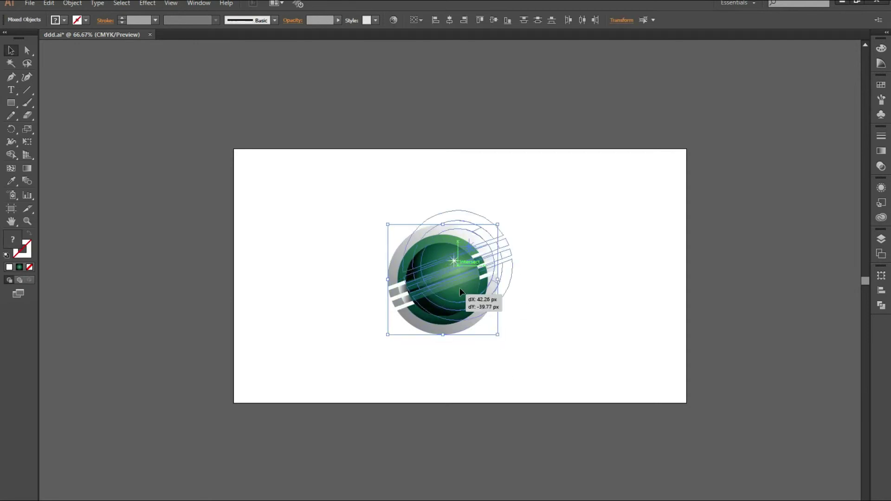
{"action": "key", "text": "ctrl+1"}
{"action": "left_click_drag", "start_coordinate": [515, 168], "coordinate": [533, 149]}
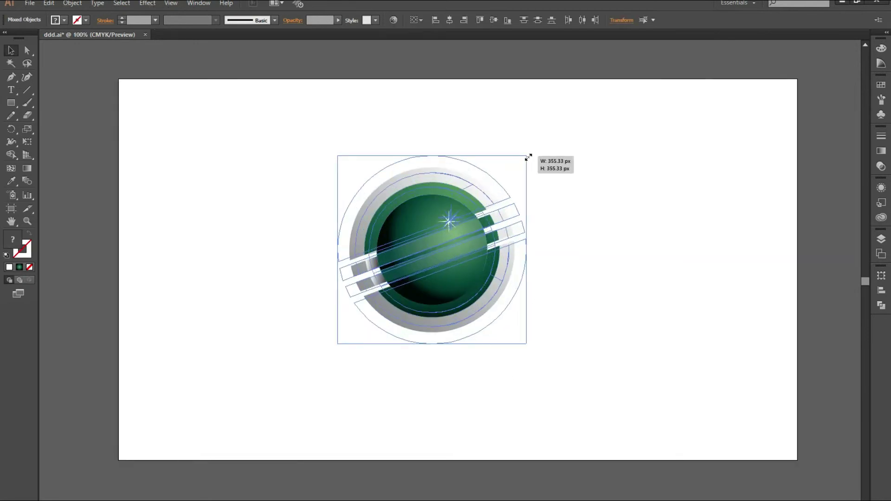
{"action": "left_click_drag", "start_coordinate": [493, 190], "coordinate": [485, 182]}
{"action": "left_click", "coordinate": [589, 204]}
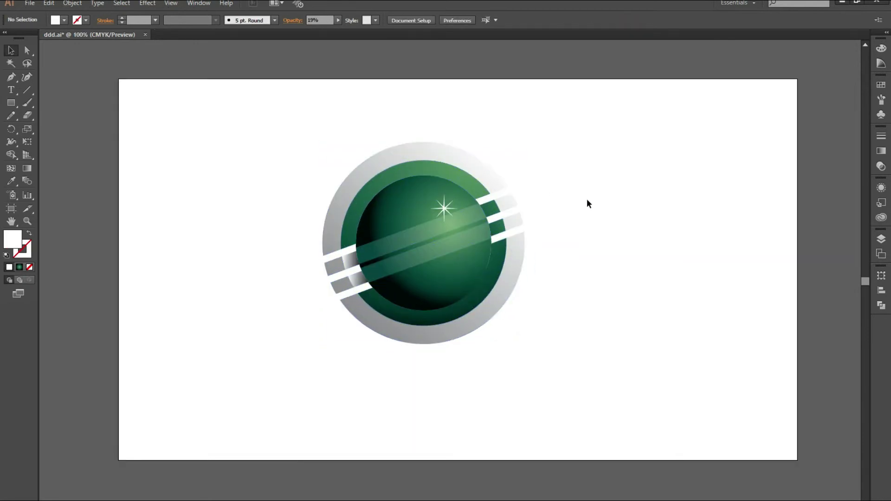
{"action": "left_click", "coordinate": [514, 296]}
Redraw the outer ring gradient diagonally from top-right to lower-left
{"action": "key", "text": "g"}
{"action": "left_click_drag", "start_coordinate": [513, 145], "coordinate": [358, 353]}
{"action": "left_click_drag", "start_coordinate": [412, 94], "coordinate": [325, 330]}
{"action": "mouse_move", "coordinate": [508, 147]}
{"action": "left_mouse_down"}
{"action": "mouse_move", "coordinate": [328, 328]}
{"action": "mouse_move", "coordinate": [312, 295]}
{"action": "left_mouse_up"}
{"action": "left_click_drag", "start_coordinate": [529, 214], "coordinate": [313, 312]}
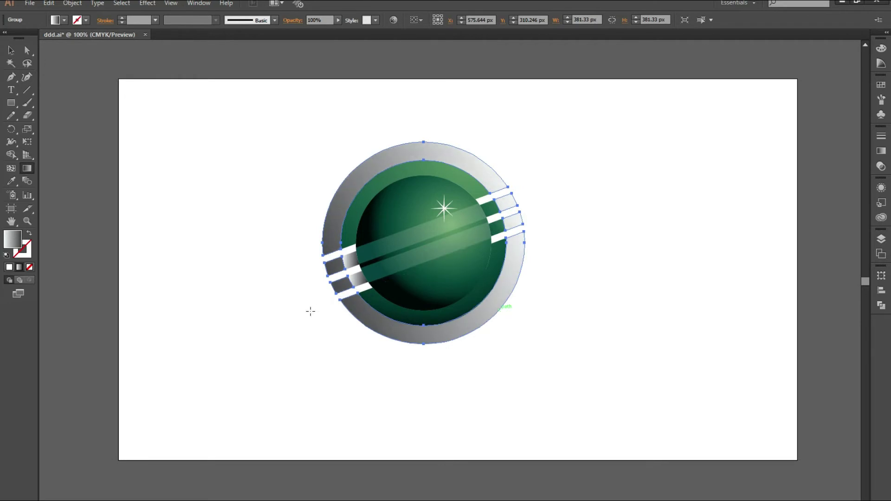
{"action": "left_click", "coordinate": [9, 54]}
{"action": "left_click", "coordinate": [589, 358]}
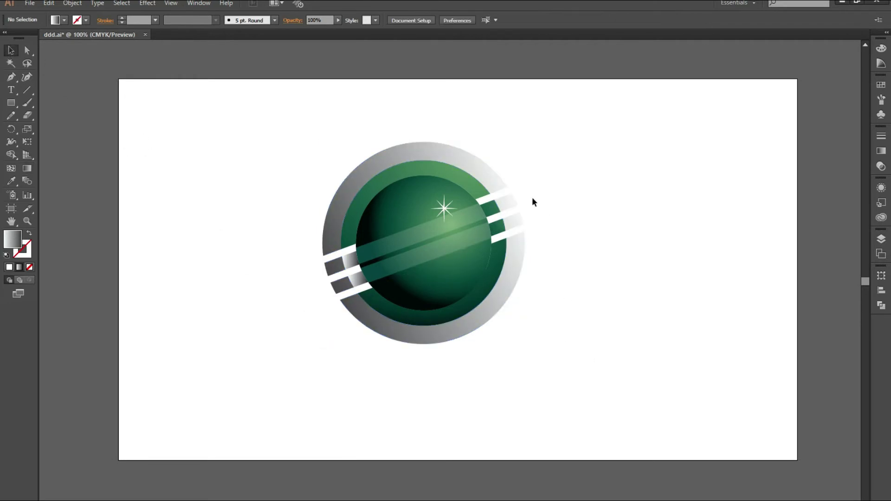
{"action": "left_click", "coordinate": [465, 171]}
Switch the outer ring gradient to Radial and aim it diagonally at about -126.2°
{"action": "left_click", "coordinate": [882, 151]}
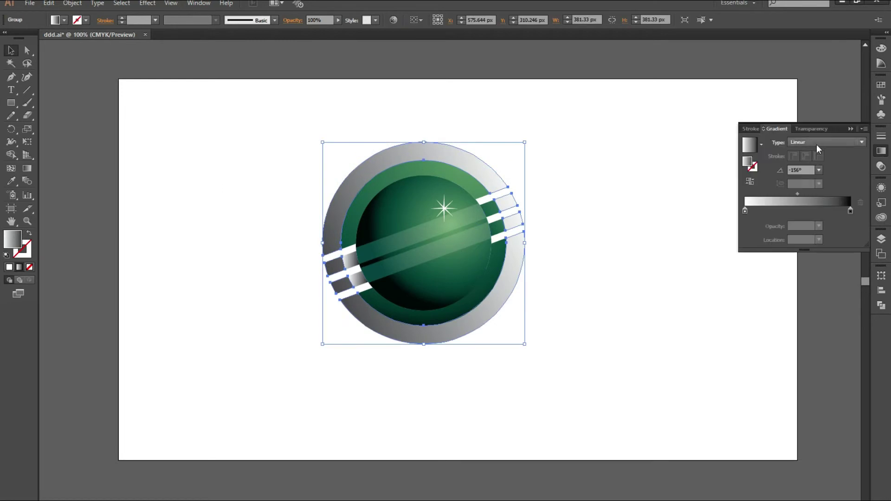
{"action": "left_click", "coordinate": [800, 164]}
{"action": "key", "text": "g"}
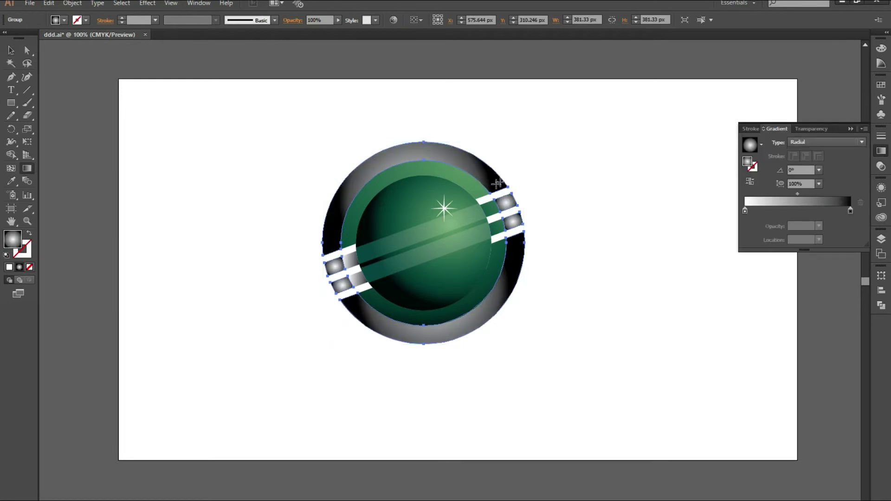
{"action": "left_click_drag", "start_coordinate": [448, 210], "coordinate": [510, 115]}
{"action": "left_click_drag", "start_coordinate": [399, 284], "coordinate": [354, 346]}
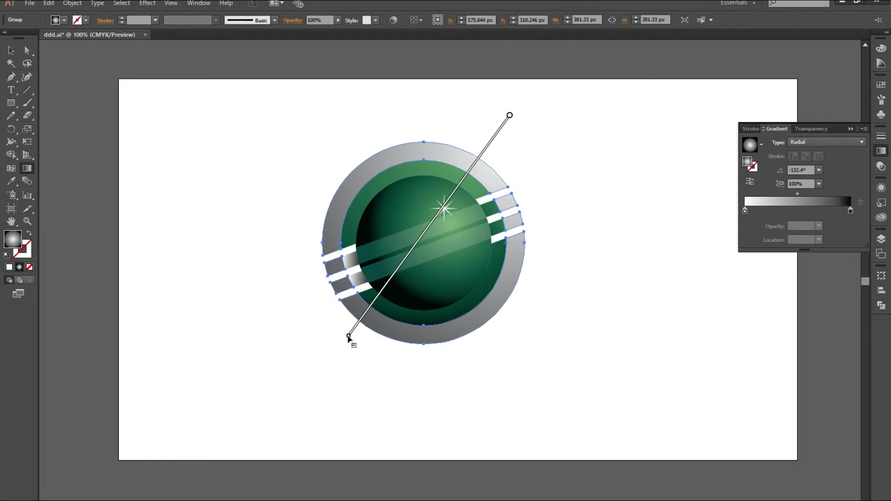
{"action": "key", "text": "v"}
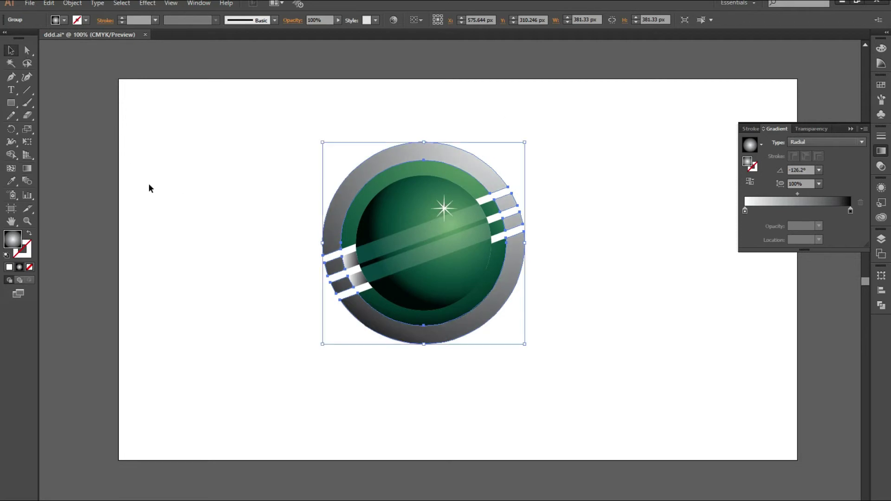
{"action": "left_click", "coordinate": [149, 188]}
{"action": "left_click", "coordinate": [852, 131]}
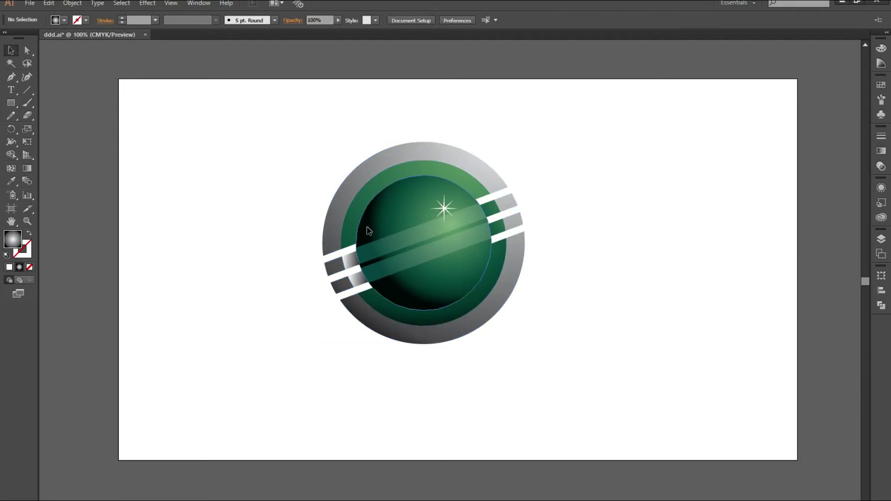
{"action": "left_click", "coordinate": [370, 230]}
{"action": "scroll", "coordinate": [370, 230], "scroll_direction": "up", "scroll_amount": 1}
Place a 100%-opacity copy of the sphere slightly offset behind the original
{"action": "left_click_drag", "start_coordinate": [377, 199], "coordinate": [367, 202]}
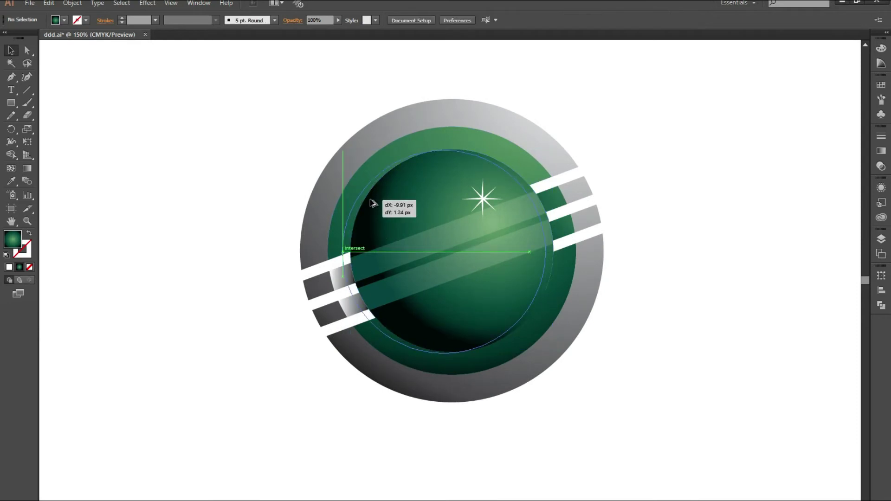
{"action": "key", "text": "ctrl+shift+a"}
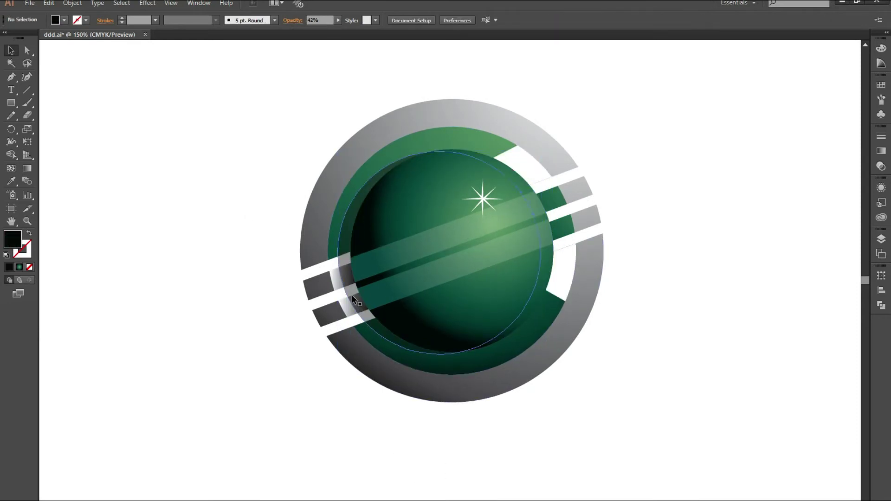
{"action": "left_click", "coordinate": [350, 295]}
{"action": "left_click_drag", "start_coordinate": [351, 297], "coordinate": [353, 297]}
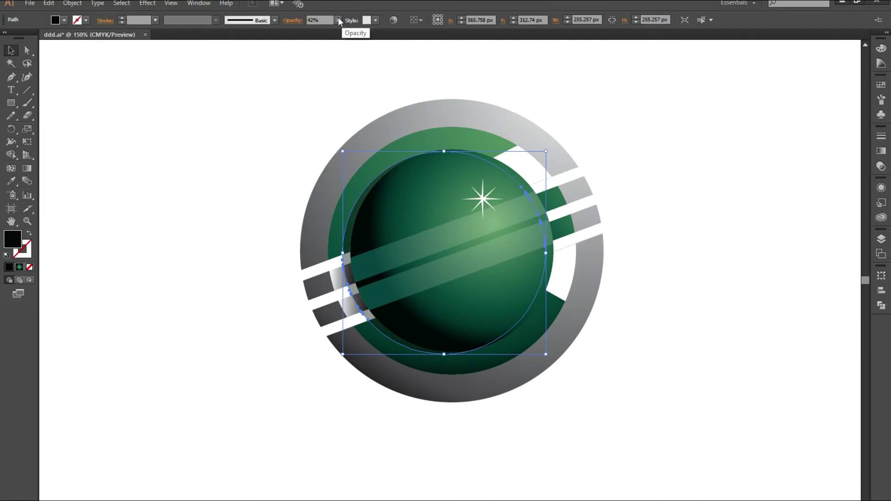
{"action": "left_click_drag", "start_coordinate": [336, 29], "coordinate": [343, 30]}
Apply a Gaussian Blur with 9.7 radius to the sphere copy
{"action": "left_click", "coordinate": [148, 3]}
{"action": "mouse_move", "coordinate": [158, 179]}
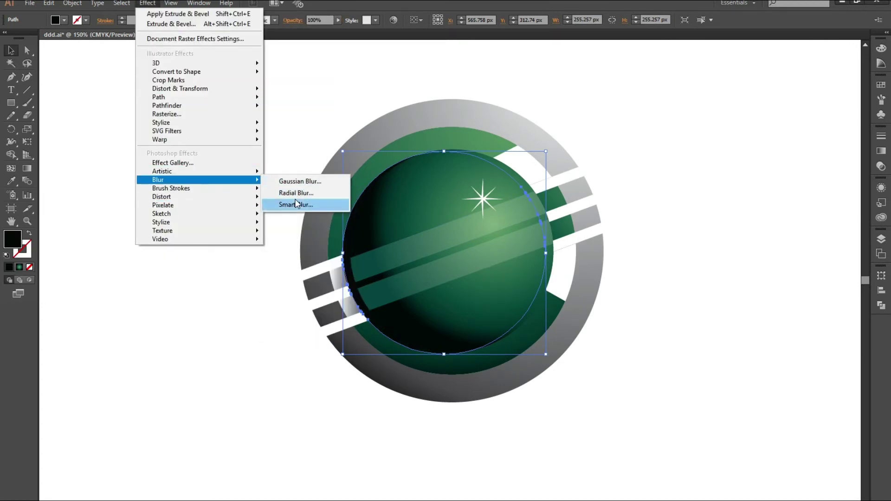
{"action": "left_click", "coordinate": [297, 181]}
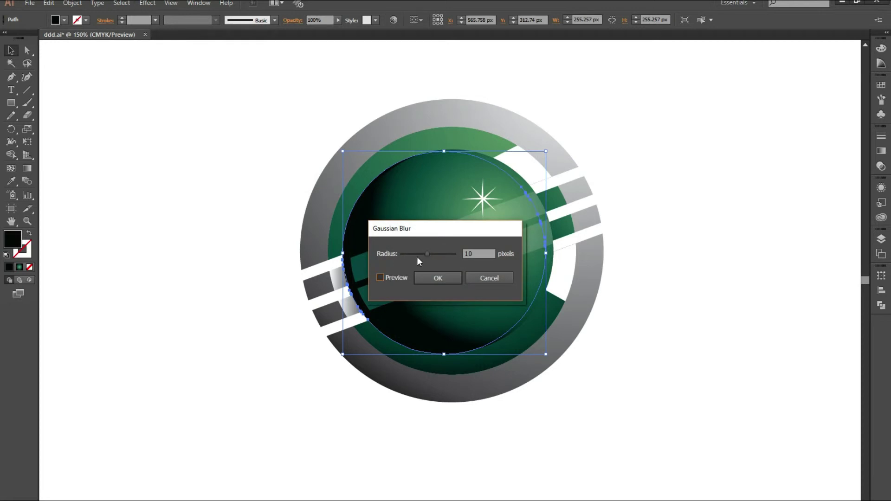
{"action": "key", "text": "alt+p"}
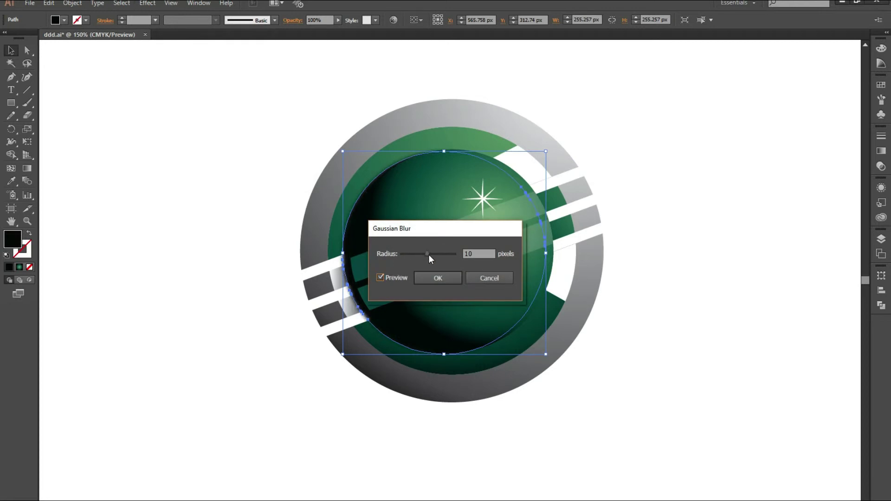
{"action": "left_click_drag", "start_coordinate": [431, 254], "coordinate": [426, 254]}
{"action": "left_click", "coordinate": [446, 277]}
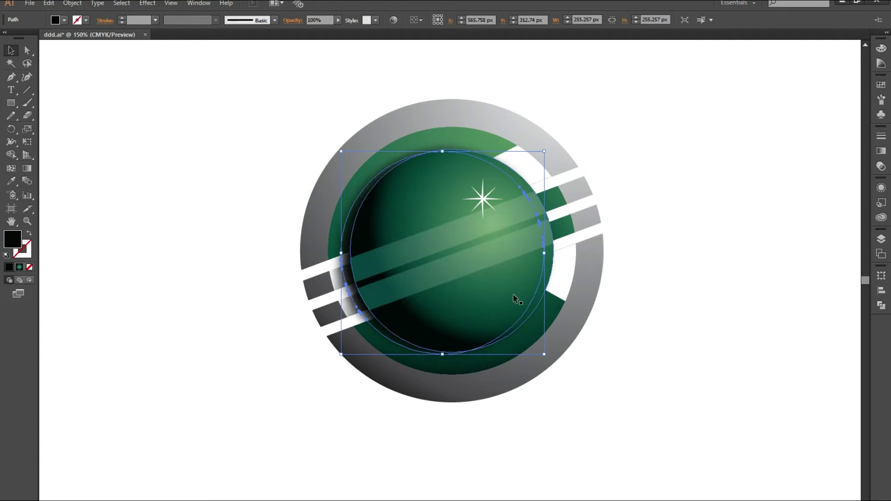
Size the blurred shadow circle to about 258 px at 72% opacity
{"action": "left_click_drag", "start_coordinate": [544, 152], "coordinate": [552, 145]}
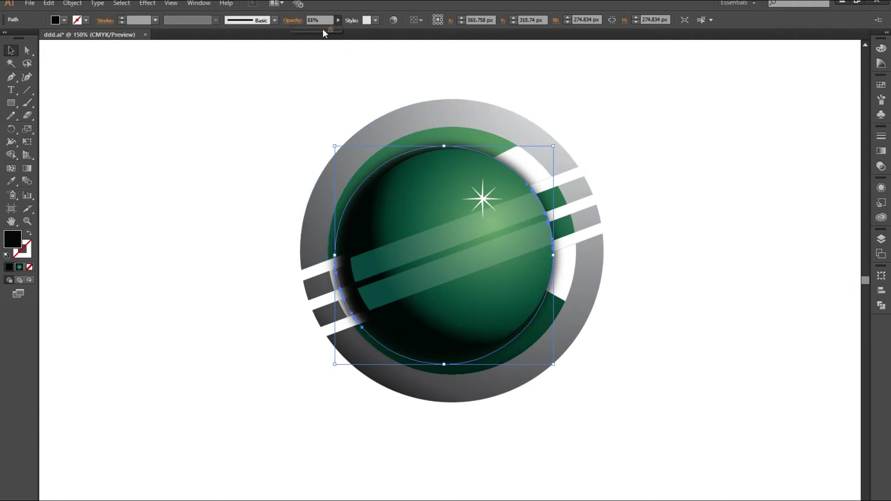
{"action": "left_click_drag", "start_coordinate": [331, 30], "coordinate": [320, 31]}
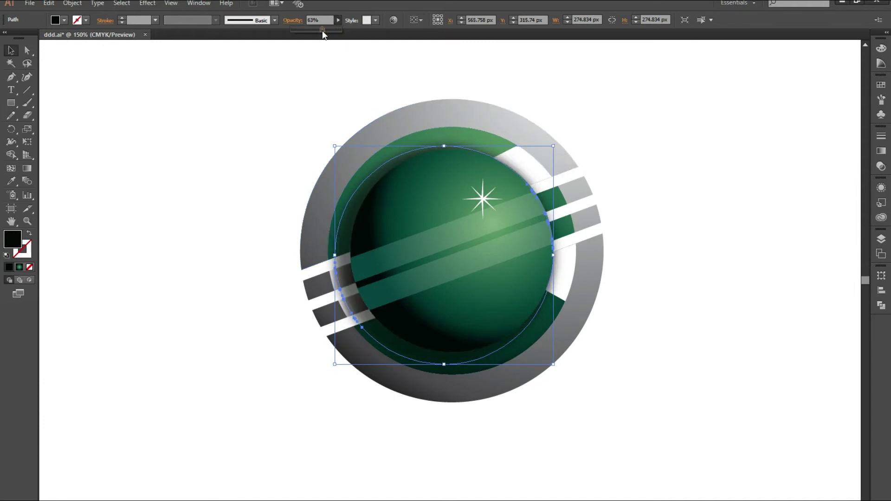
{"action": "left_click_drag", "start_coordinate": [554, 146], "coordinate": [546, 151]}
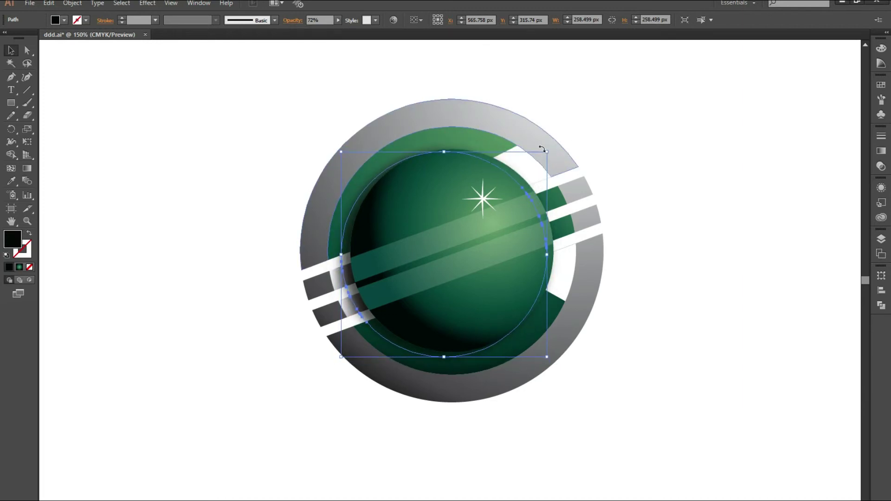
{"action": "left_click", "coordinate": [651, 397]}
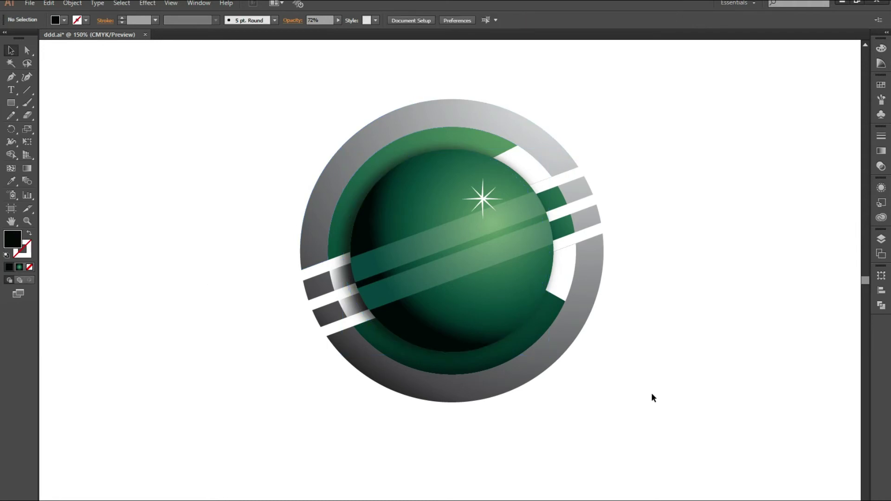
{"action": "key", "text": "ctrl+1"}
Move the whole logo slightly right and up
{"action": "left_click_drag", "start_coordinate": [547, 95], "coordinate": [158, 396]}
{"action": "left_click_drag", "start_coordinate": [334, 284], "coordinate": [355, 277]}
{"action": "left_click", "coordinate": [433, 427]}
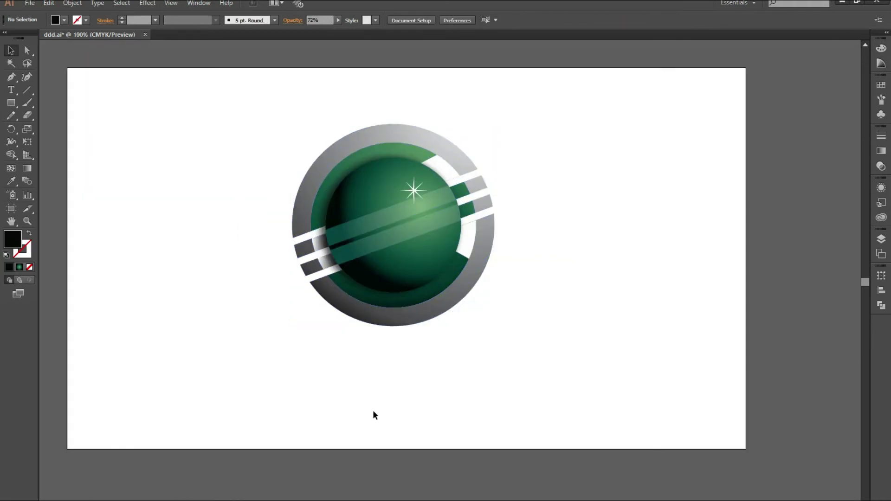
Move the ring gradient's black stop to 68.47% and lighten it to a mid CMYK grey
{"action": "left_click", "coordinate": [483, 269]}
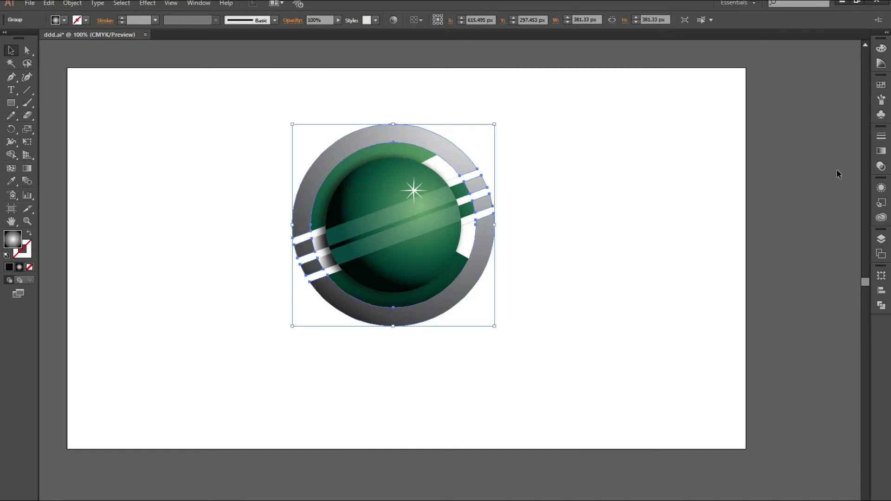
{"action": "left_click", "coordinate": [881, 151]}
{"action": "left_click_drag", "start_coordinate": [851, 211], "coordinate": [817, 211]}
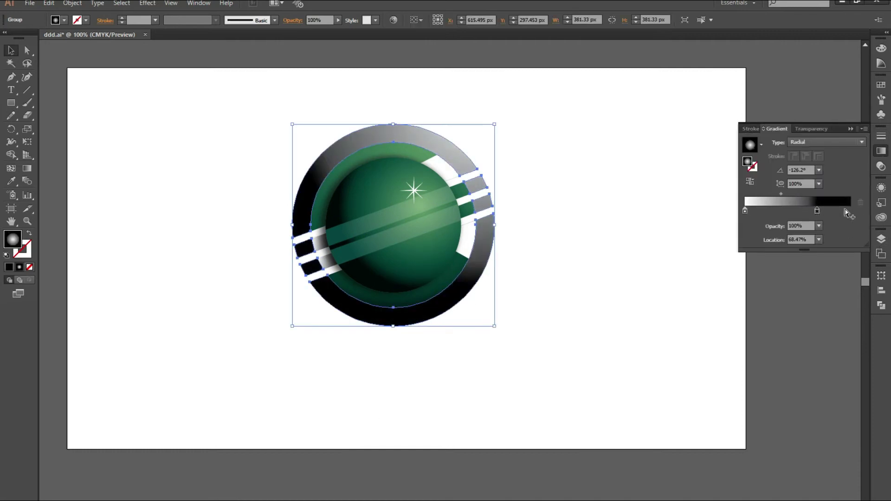
{"action": "double_click", "coordinate": [849, 211]}
{"action": "left_click", "coordinate": [837, 318]}
{"action": "left_click", "coordinate": [848, 223]}
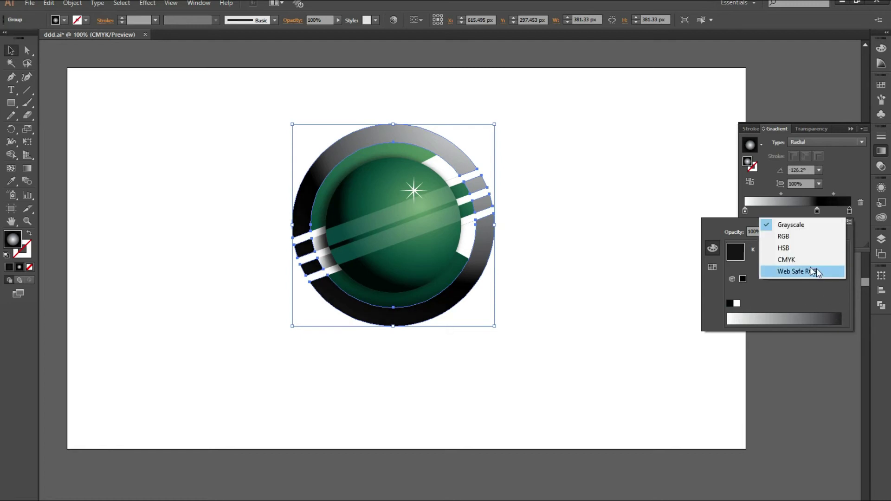
{"action": "left_click", "coordinate": [810, 258]}
{"action": "left_click_drag", "start_coordinate": [810, 294], "coordinate": [772, 293]}
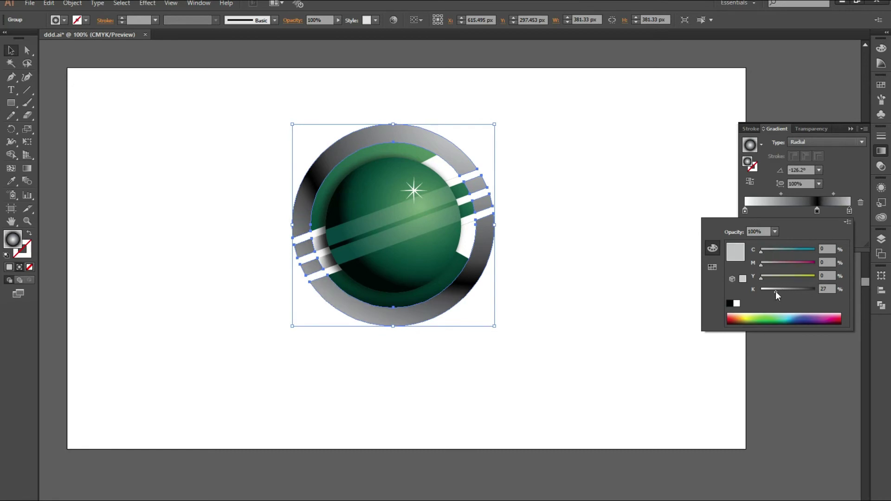
{"action": "left_click", "coordinate": [816, 210]}
Shift the gradient midpoint and tint the left stop a pale 9% K grey
{"action": "double_click", "coordinate": [816, 210]}
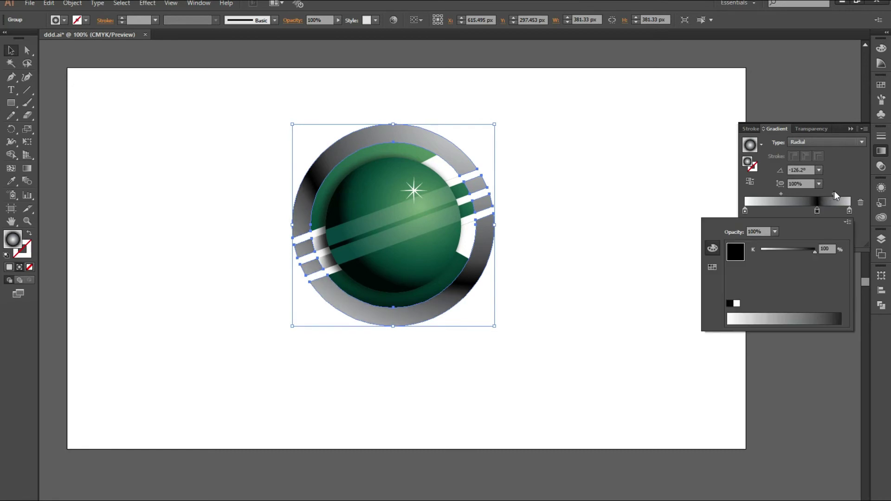
{"action": "left_click_drag", "start_coordinate": [833, 194], "coordinate": [803, 194]}
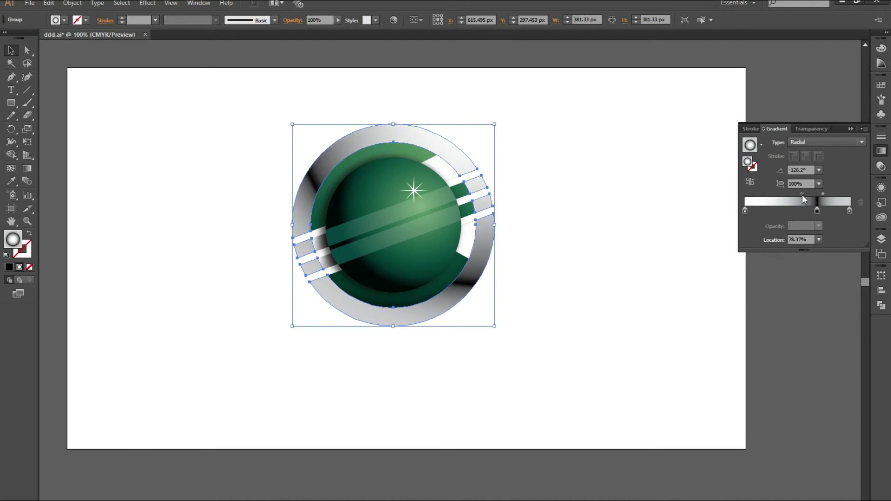
{"action": "double_click", "coordinate": [745, 211]}
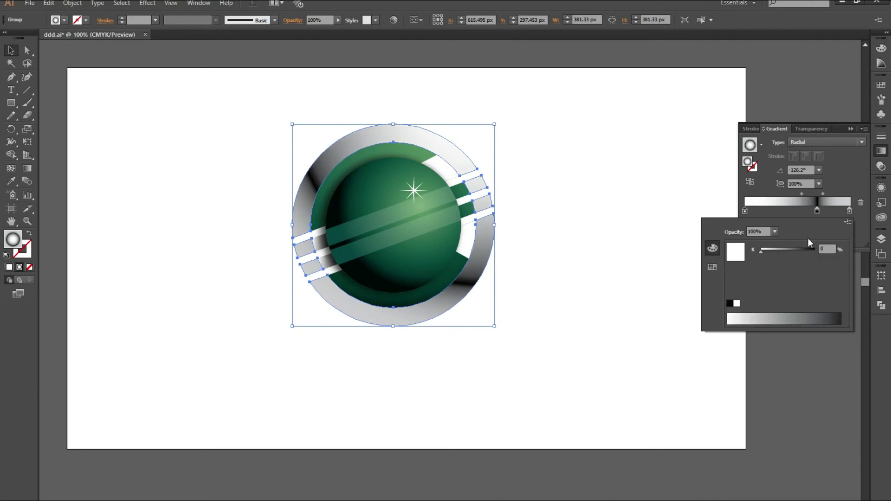
{"action": "mouse_move", "coordinate": [761, 252]}
{"action": "left_mouse_down"}
{"action": "mouse_move", "coordinate": [793, 252]}
{"action": "mouse_move", "coordinate": [766, 254]}
{"action": "left_mouse_up"}
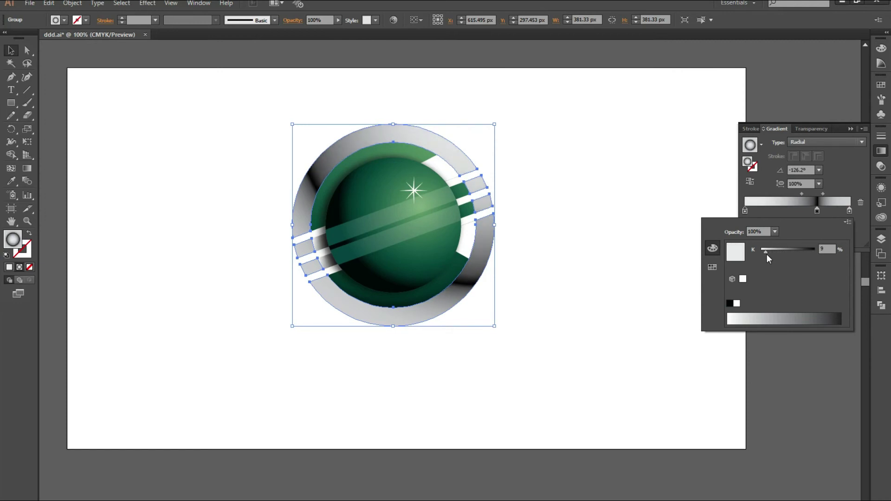
{"action": "left_click", "coordinate": [846, 134]}
Fill the white crescent behind the sphere with golden yellow C1A016
{"action": "left_click", "coordinate": [858, 132]}
{"action": "left_click", "coordinate": [622, 170]}
{"action": "left_click", "coordinate": [466, 232]}
{"action": "scroll", "coordinate": [457, 239], "scroll_direction": "up", "scroll_amount": 1}
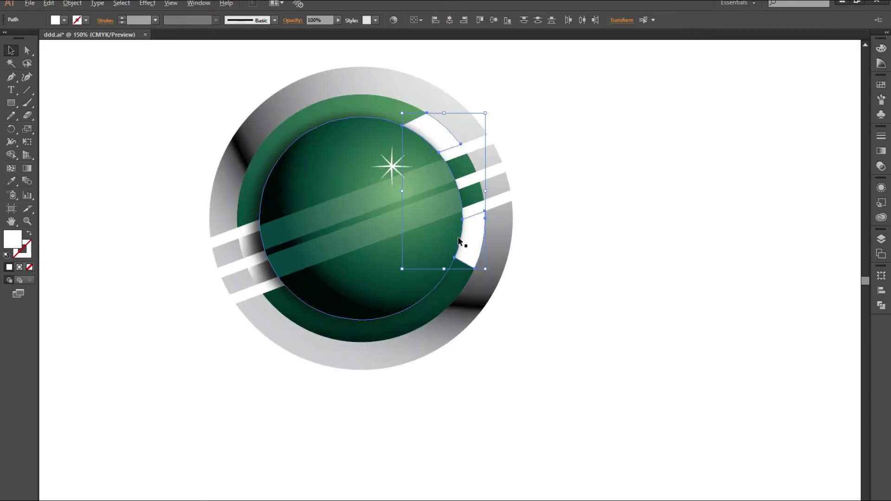
{"action": "double_click", "coordinate": [15, 246]}
{"action": "left_click", "coordinate": [576, 265]}
{"action": "left_click_drag", "start_coordinate": [578, 118], "coordinate": [734, 76]}
{"action": "left_click", "coordinate": [708, 111]}
{"action": "left_click", "coordinate": [831, 107]}
{"action": "left_click", "coordinate": [644, 210]}
Check the inner circle and ring group selections, then zoom out to the whole artboard
{"action": "scroll", "coordinate": [644, 215], "scroll_direction": "down", "scroll_amount": 2}
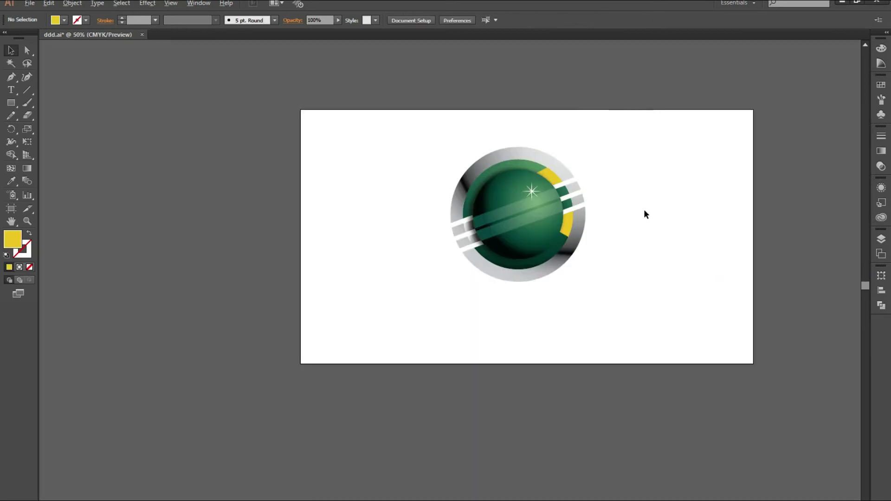
{"action": "scroll", "coordinate": [611, 167], "scroll_direction": "up", "scroll_amount": 1}
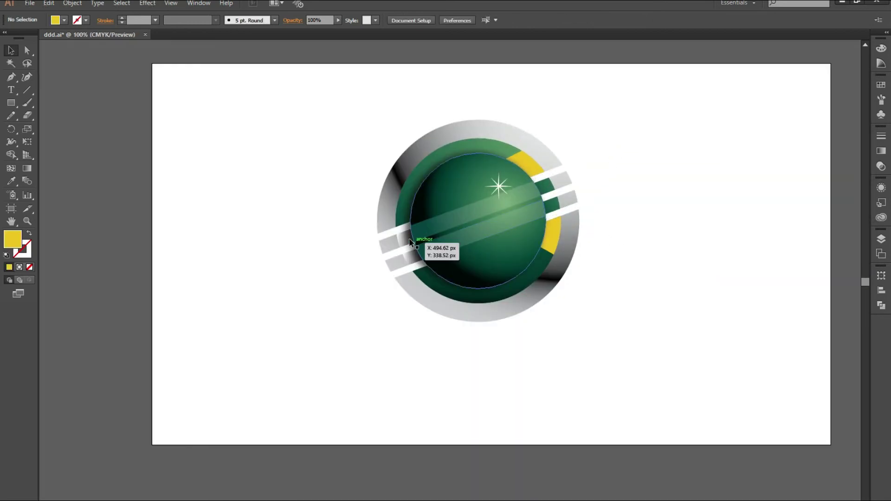
{"action": "left_click", "coordinate": [420, 248]}
{"action": "left_click", "coordinate": [408, 264]}
{"action": "left_click", "coordinate": [338, 242]}
{"action": "left_click", "coordinate": [394, 257]}
{"action": "left_click", "coordinate": [211, 255]}
{"action": "left_click", "coordinate": [393, 265]}
{"action": "left_click", "coordinate": [384, 246]}
{"action": "left_click", "coordinate": [390, 260]}
{"action": "left_click", "coordinate": [320, 263]}
{"action": "key", "text": "ctrl+minus"}
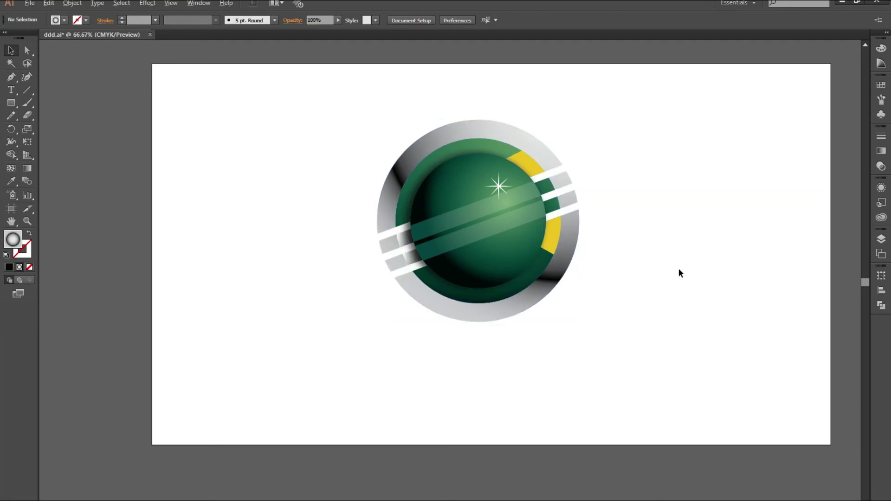
Nudge the whole logo slightly right and zoom to actual size
{"action": "left_click_drag", "start_coordinate": [591, 135], "coordinate": [326, 348]}
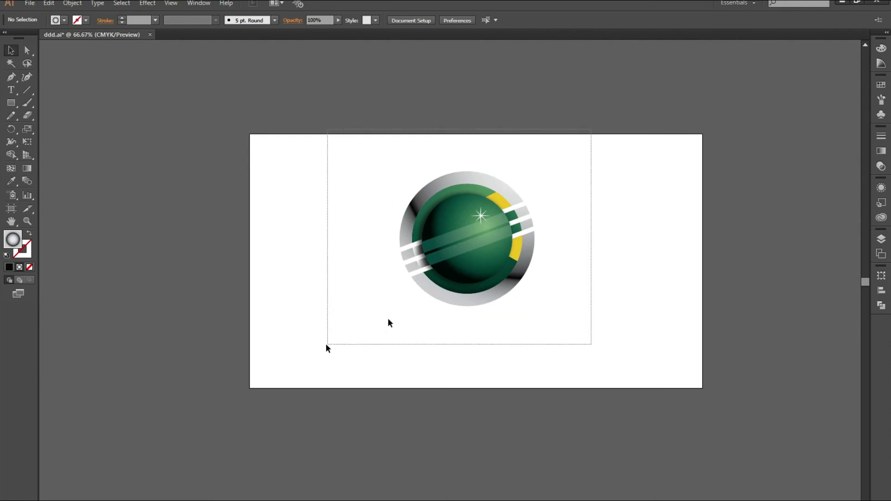
{"action": "left_click_drag", "start_coordinate": [499, 194], "coordinate": [504, 196]}
{"action": "left_click", "coordinate": [550, 330]}
{"action": "key", "text": "ctrl+1"}
Draw a wide ellipse over the logo's top and intersect it with the ring circle
{"action": "left_click_drag", "start_coordinate": [12, 103], "coordinate": [47, 128]}
{"action": "left_click_drag", "start_coordinate": [258, 82], "coordinate": [583, 234]}
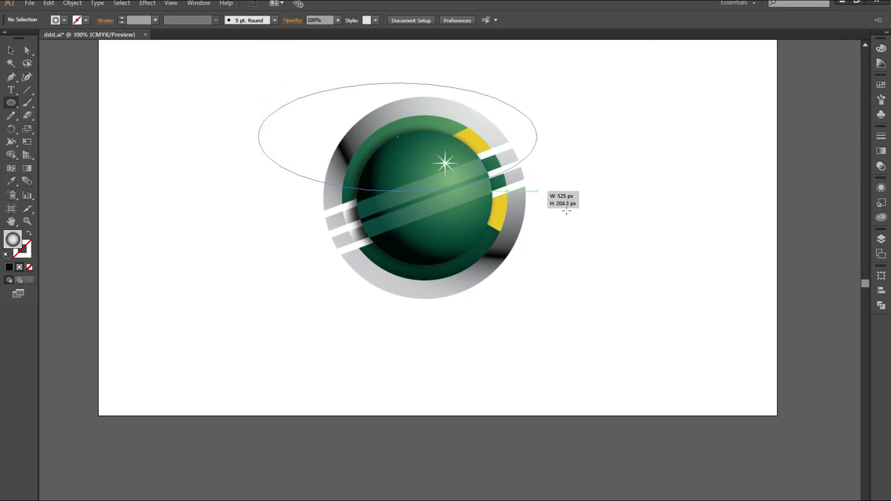
{"action": "key", "text": "v"}
{"action": "left_click_drag", "start_coordinate": [552, 128], "coordinate": [553, 118]}
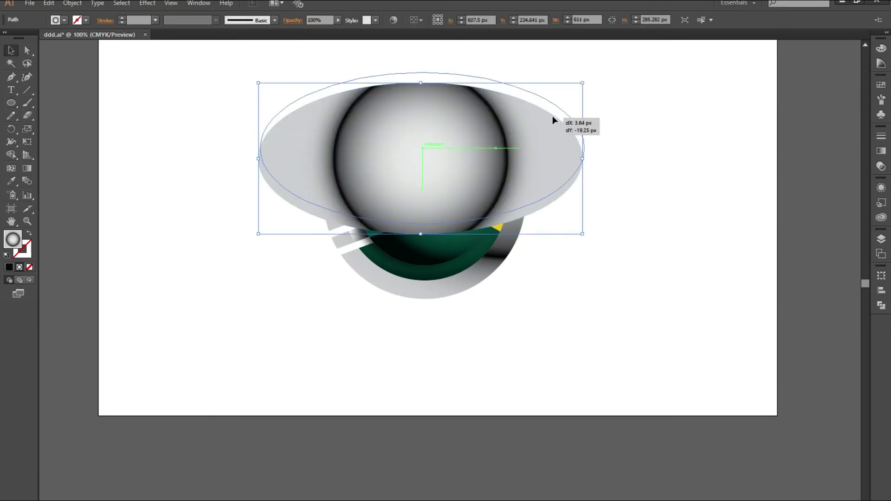
{"action": "left_click_drag", "start_coordinate": [643, 311], "coordinate": [332, 162]}
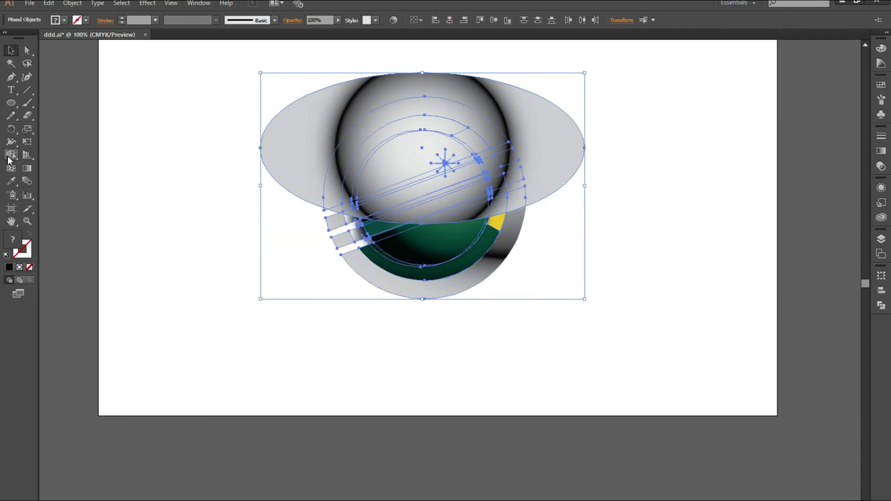
{"action": "key", "text": "ctrl+alt+c"}
Fill the new top half-circle shape pure white
{"action": "left_click", "coordinate": [229, 211]}
{"action": "left_click", "coordinate": [428, 134]}
{"action": "left_click", "coordinate": [8, 267]}
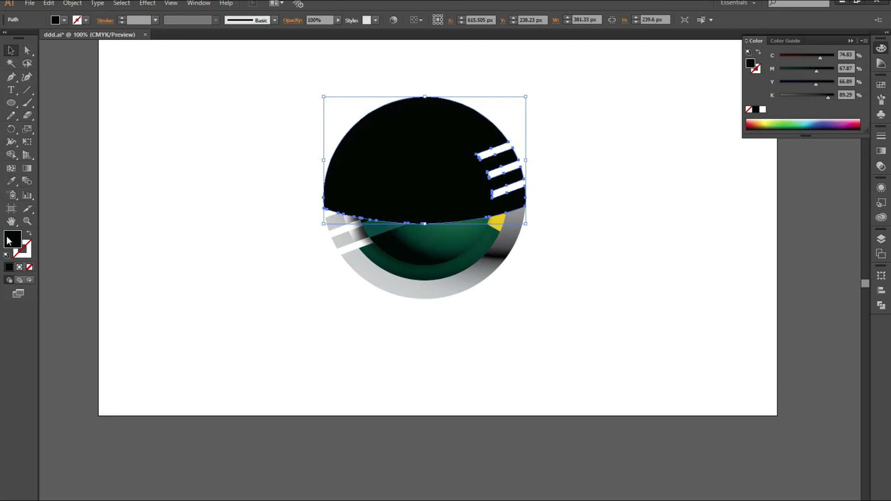
{"action": "double_click", "coordinate": [13, 239]}
{"action": "left_click_drag", "start_coordinate": [617, 116], "coordinate": [566, 93]}
{"action": "left_click", "coordinate": [847, 107]}
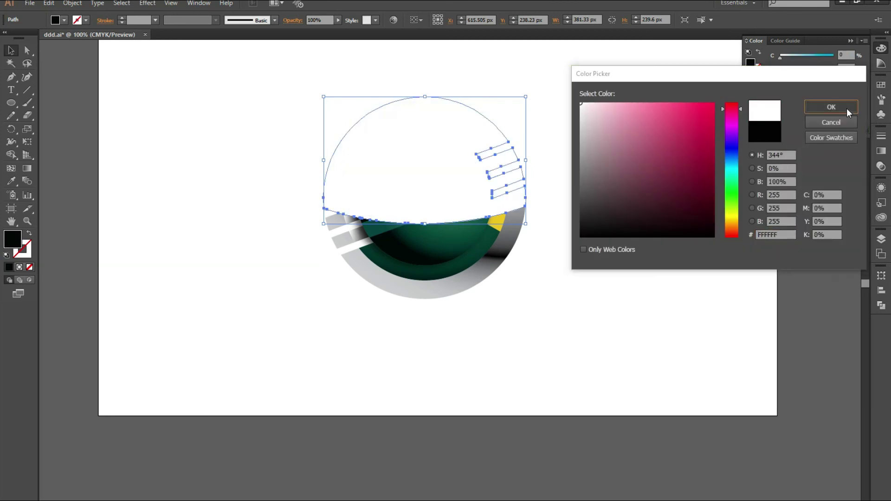
{"action": "left_click", "coordinate": [847, 40]}
Set the white top highlight's opacity to 8%
{"action": "left_click", "coordinate": [521, 160]}
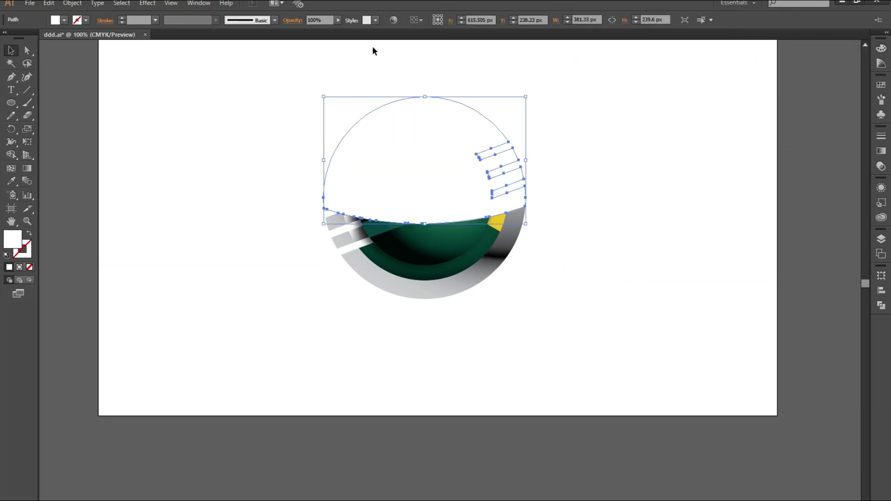
{"action": "left_click", "coordinate": [337, 20]}
{"action": "left_click_drag", "start_coordinate": [303, 29], "coordinate": [298, 28]}
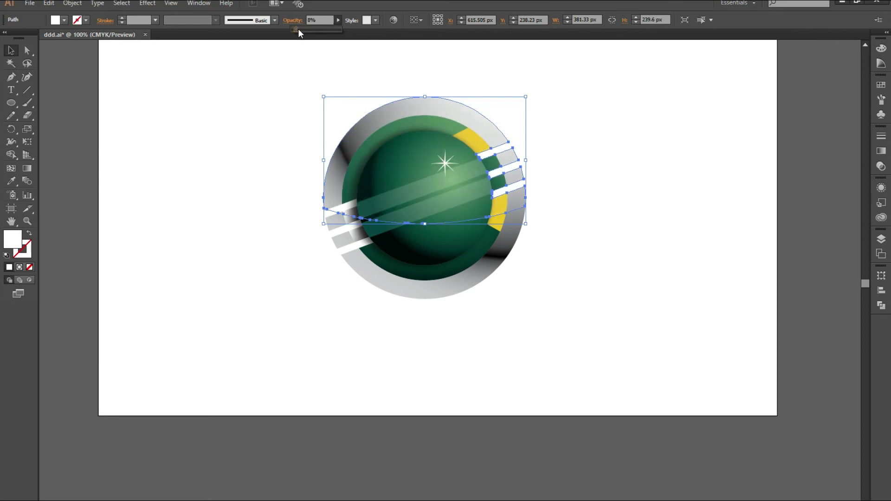
{"action": "left_click", "coordinate": [200, 145]}
Raise the translucent white gloss over the logo's top half from 8% to 10% opacity
{"action": "key", "text": "ctrl+minus"}
{"action": "scroll", "coordinate": [565, 356], "scroll_direction": "up", "scroll_amount": 1}
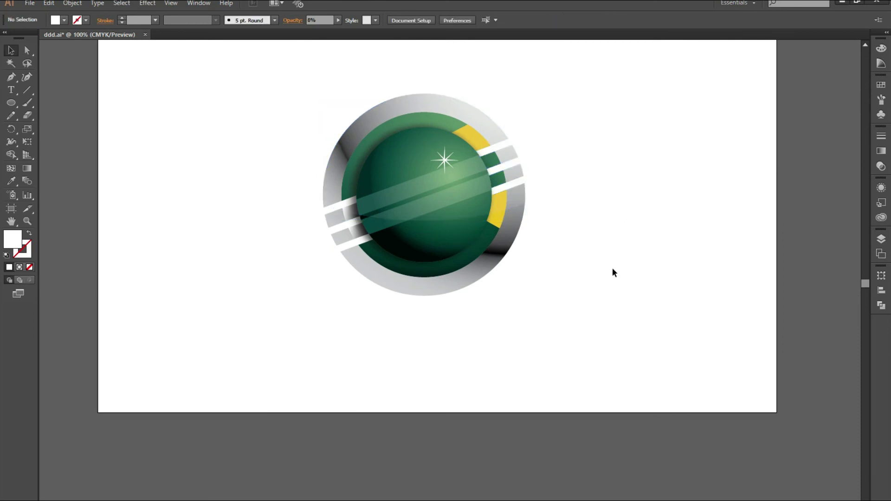
{"action": "left_click", "coordinate": [492, 133]}
{"action": "left_click", "coordinate": [337, 21]}
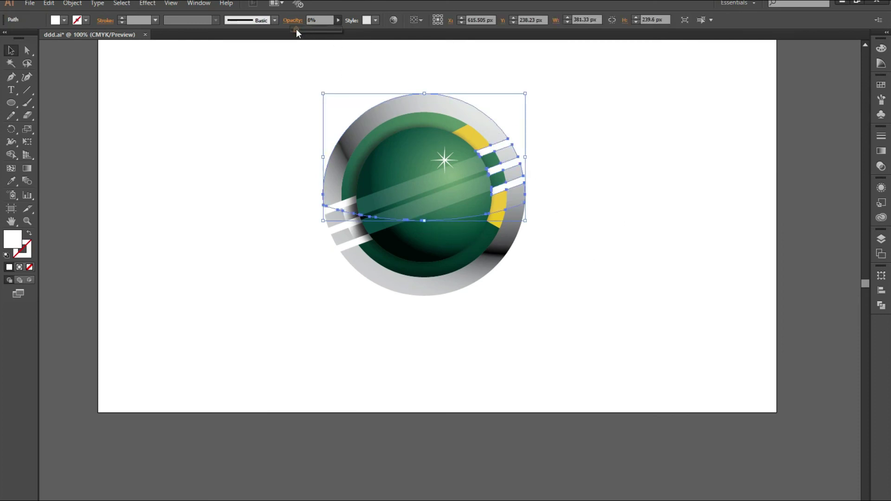
{"action": "left_click", "coordinate": [277, 102]}
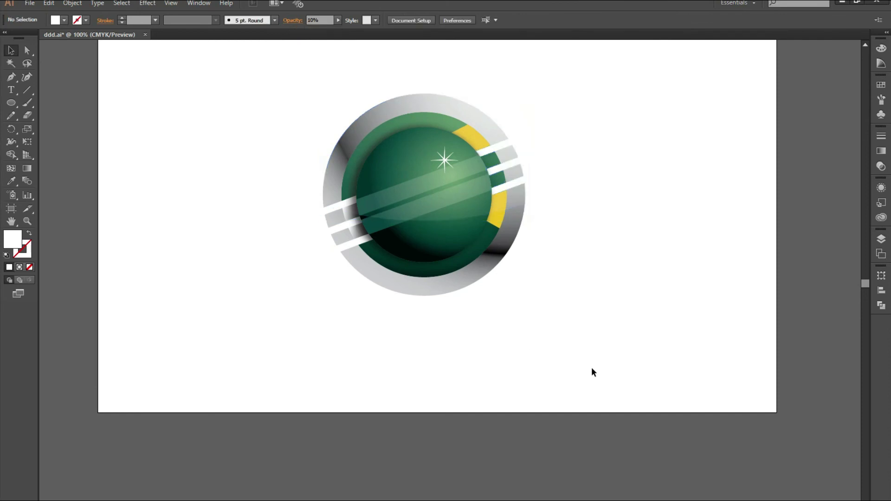